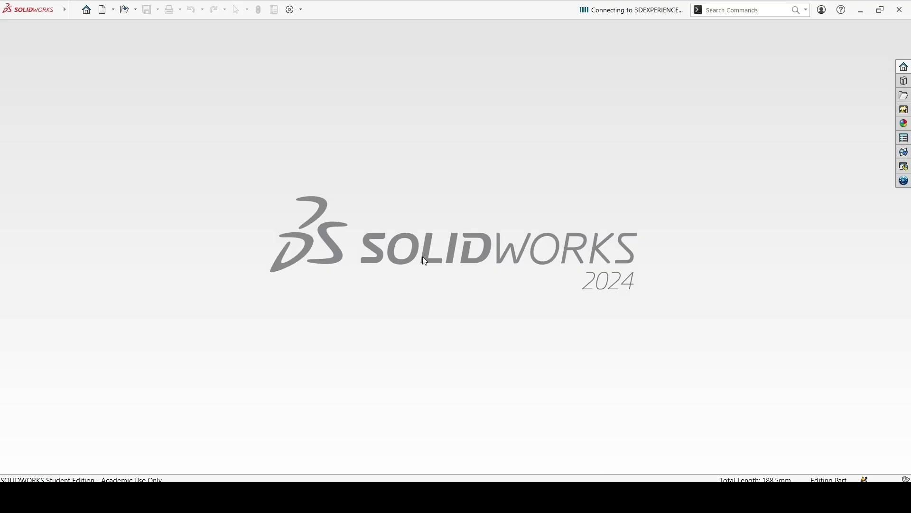
Create a new part document and start a sketch on the Front Plane.
{"action": "key", "text": "ctrl+n"}
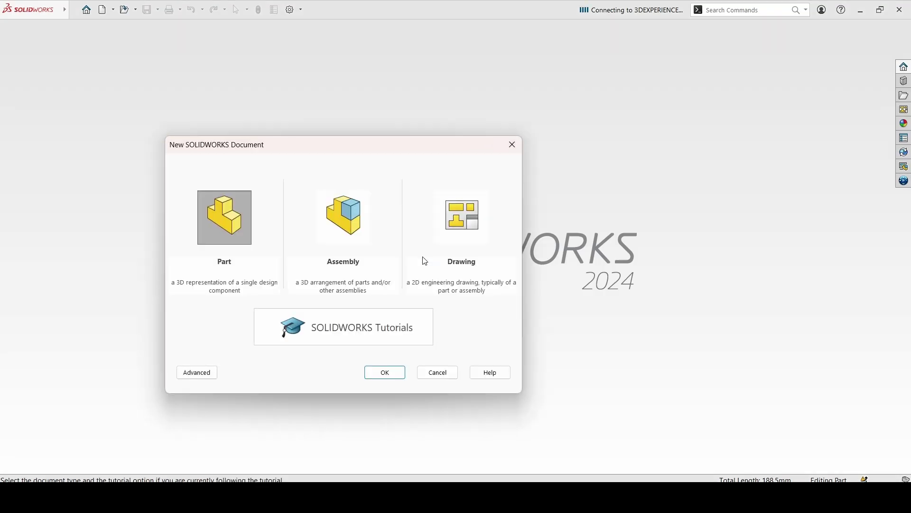
{"action": "double_click", "coordinate": [213, 221]}
{"action": "double_click", "coordinate": [213, 222]}
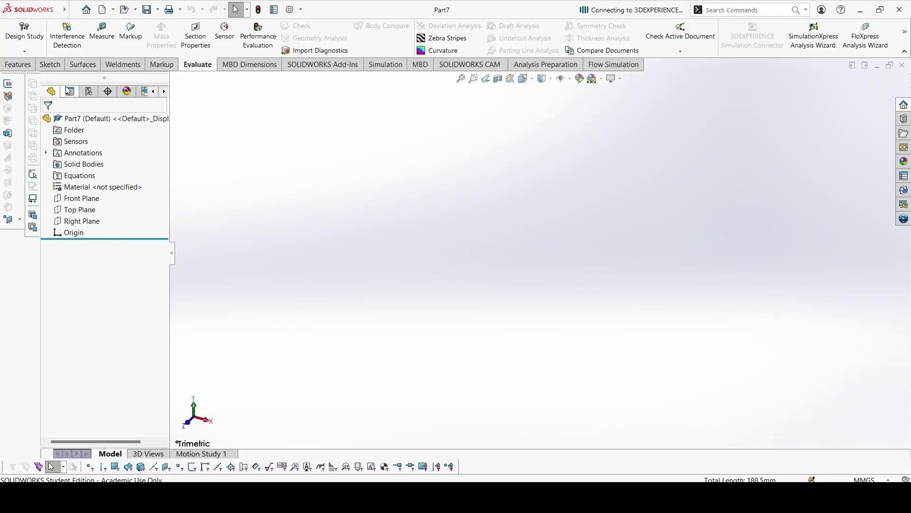
{"action": "left_click", "coordinate": [84, 198]}
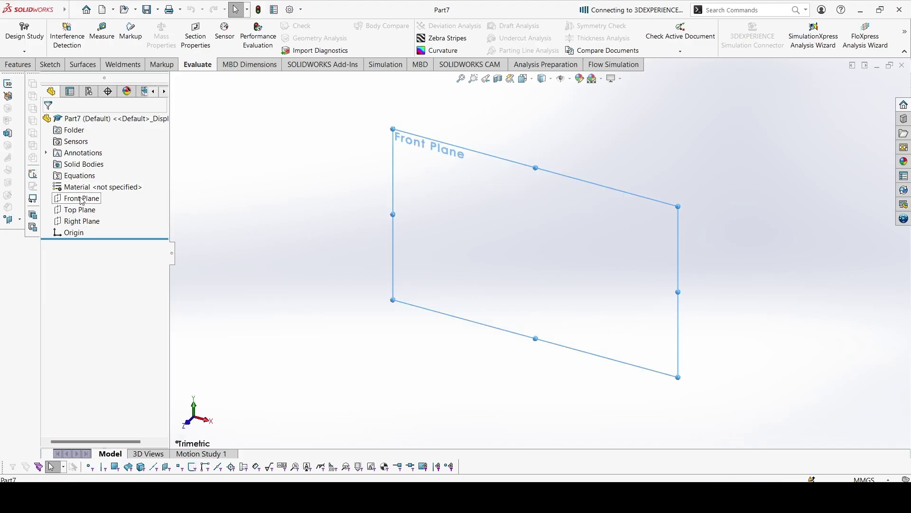
{"action": "left_click", "coordinate": [89, 185]}
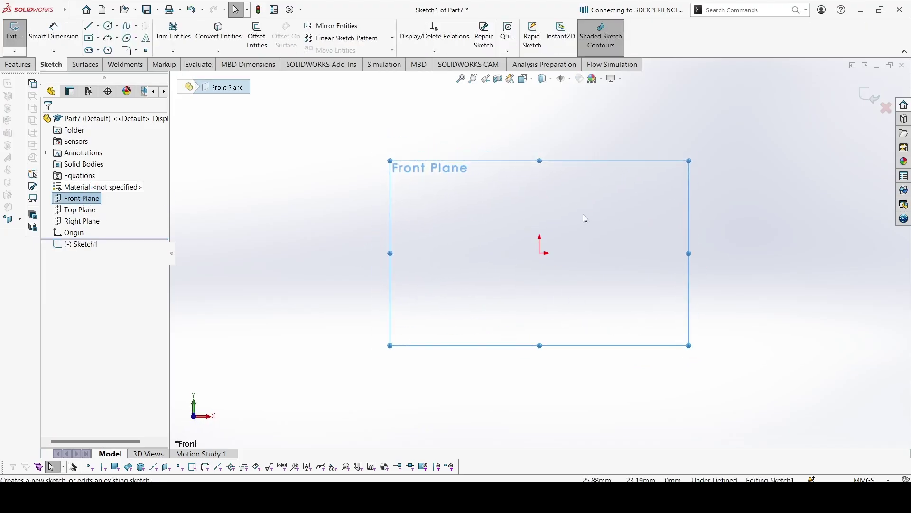
Sketch a circle centred on the origin and set its diameter to 20 mm.
{"action": "left_click", "coordinate": [108, 25]}
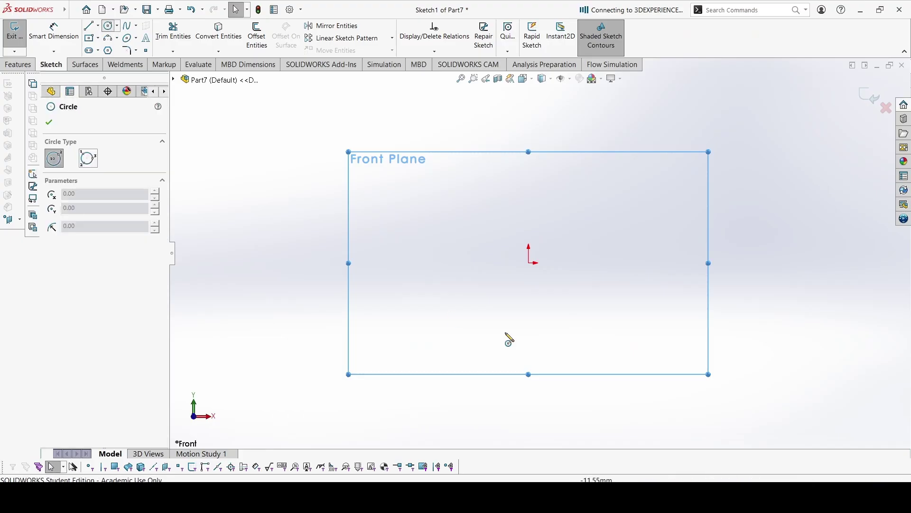
{"action": "left_click", "coordinate": [528, 263]}
{"action": "left_click", "coordinate": [549, 289]}
{"action": "right_click_drag", "start_coordinate": [562, 338], "coordinate": [562, 284]}
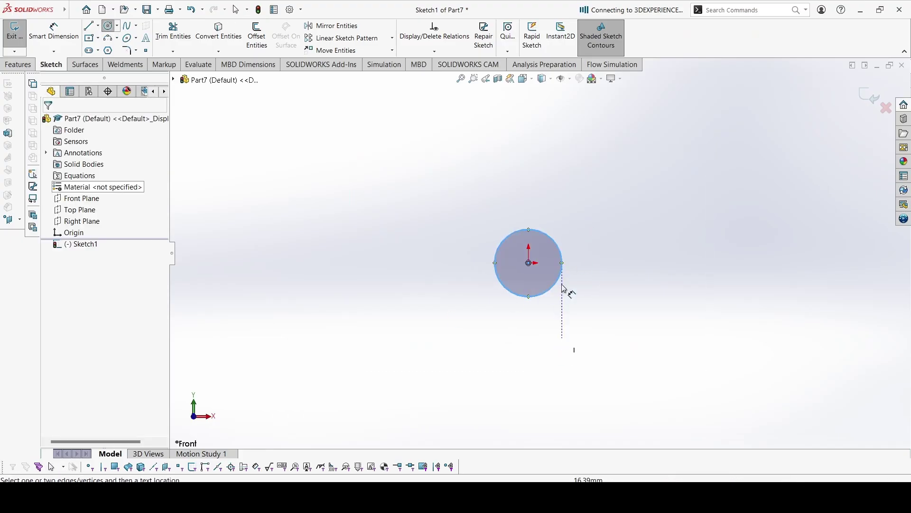
{"action": "left_click", "coordinate": [562, 284]}
{"action": "left_click", "coordinate": [529, 378]}
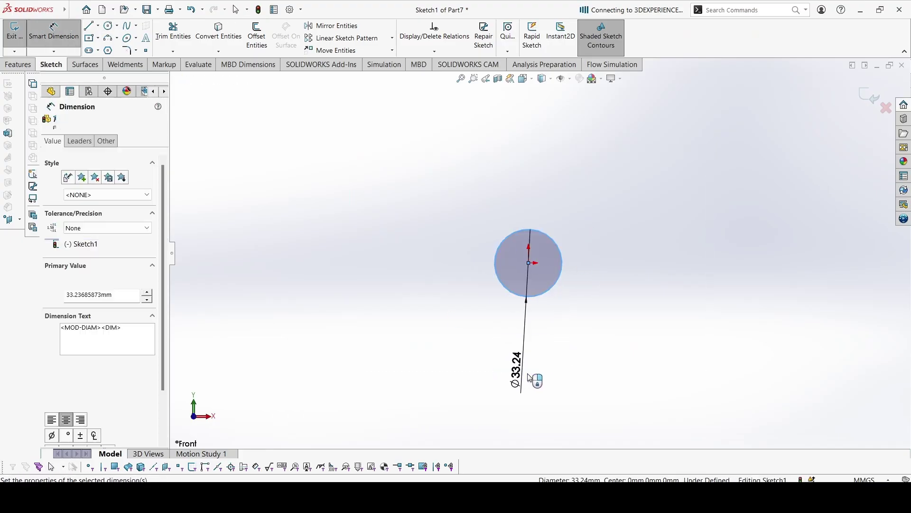
{"action": "type", "text": "20"}
{"action": "key", "text": "Return"}
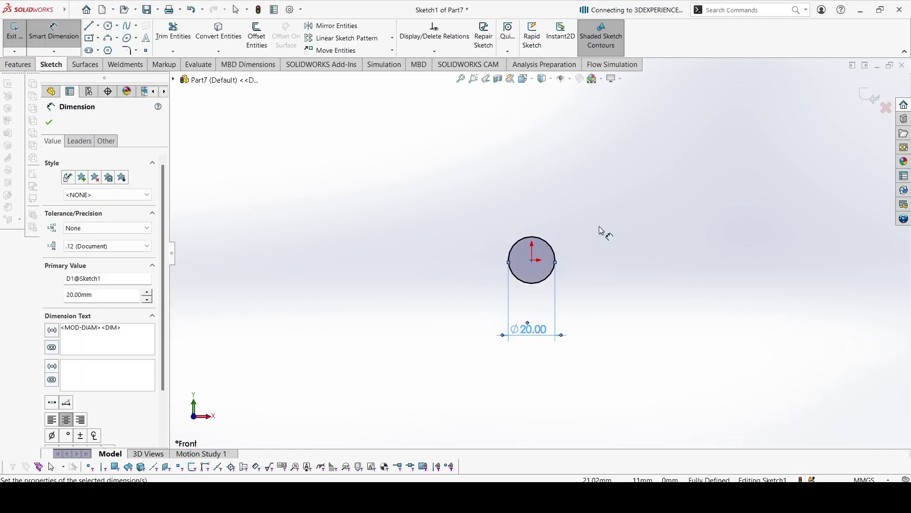
Sketch a vertical centerline about 195 mm long through the origin, extending from below the circle to well above it.
{"action": "left_click", "coordinate": [98, 26]}
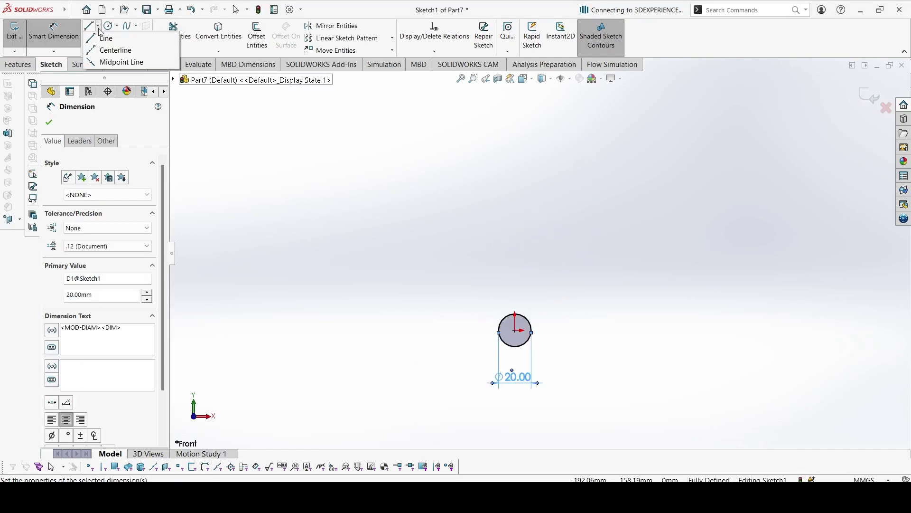
{"action": "left_click", "coordinate": [109, 50]}
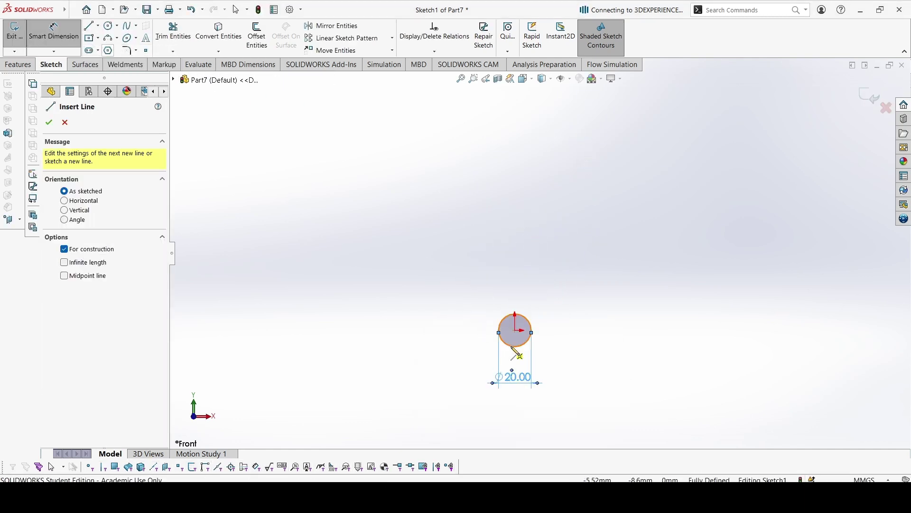
{"action": "left_click", "coordinate": [515, 413]}
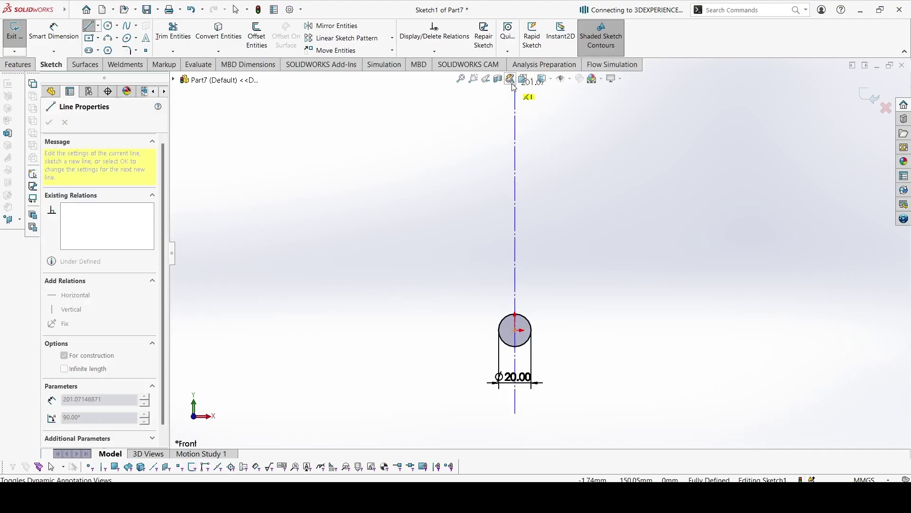
{"action": "left_click", "coordinate": [515, 95]}
{"action": "key", "text": "Escape"}
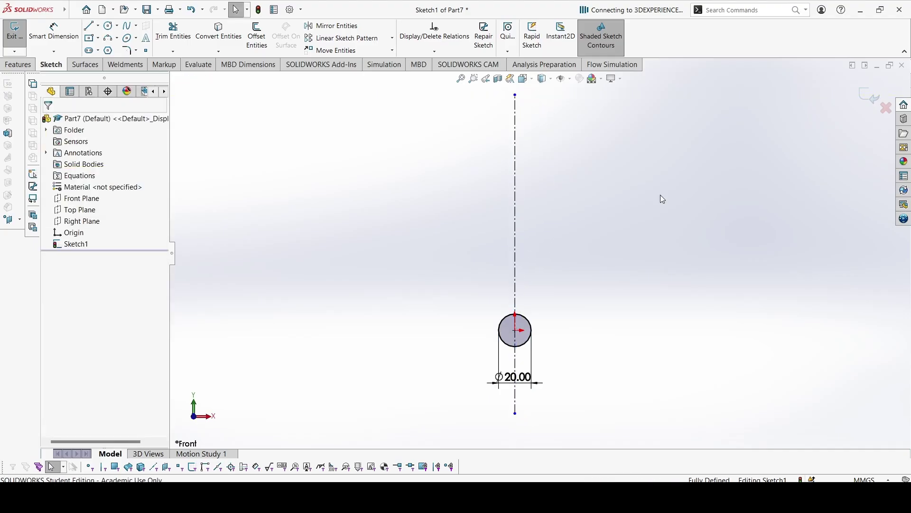
Sketch a second circle on the centerline above the first and make the two circles equal.
{"action": "key", "text": "c"}
{"action": "left_click", "coordinate": [516, 144]}
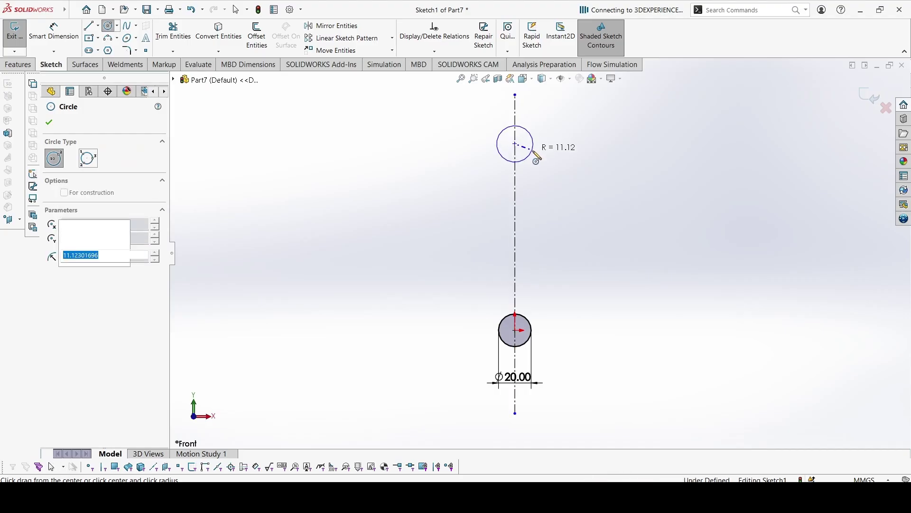
{"action": "left_click", "coordinate": [530, 152]}
{"action": "key", "text": "Escape"}
{"action": "left_click", "coordinate": [530, 324]}
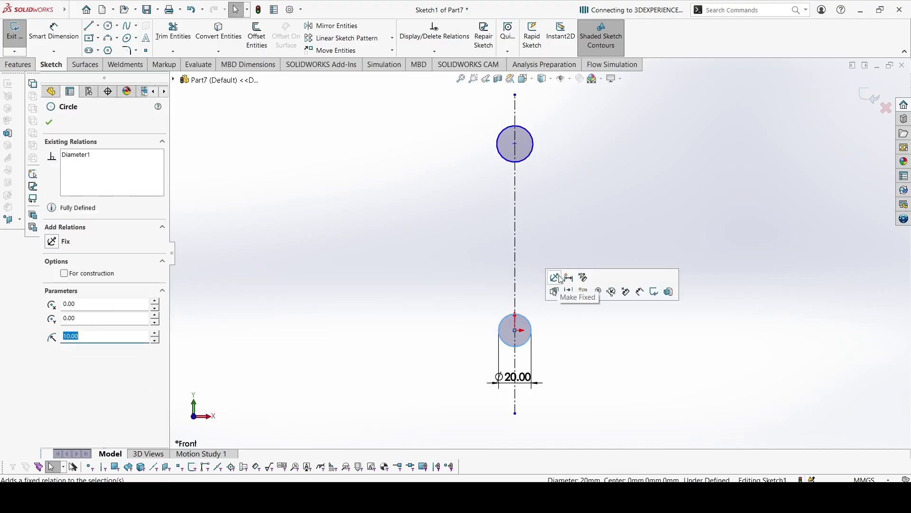
{"action": "left_click", "coordinate": [530, 155], "text": "ctrl"}
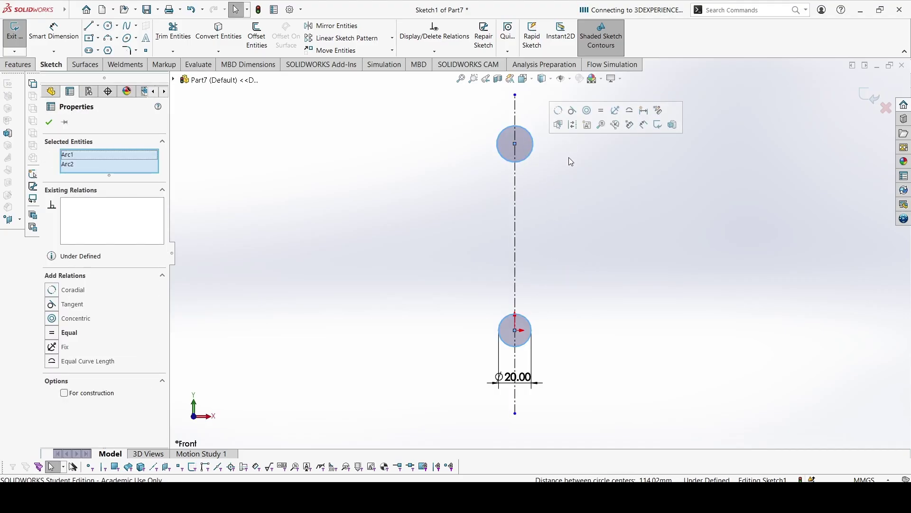
{"action": "left_click", "coordinate": [600, 118]}
{"action": "left_click", "coordinate": [604, 250]}
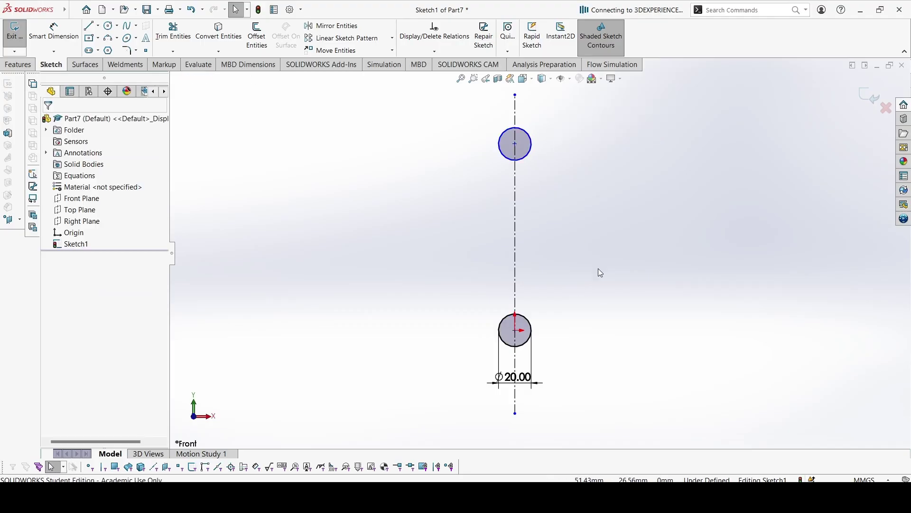
Dimension the distance between the two circle centres as 100 mm.
{"action": "right_click_drag", "start_coordinate": [598, 268], "coordinate": [580, 236]}
{"action": "left_click", "coordinate": [532, 154]}
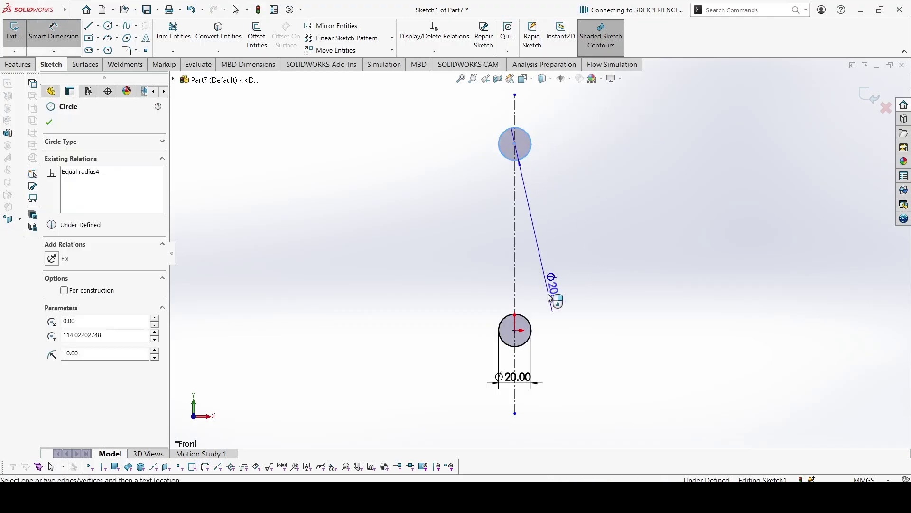
{"action": "left_click", "coordinate": [528, 317]}
{"action": "left_click", "coordinate": [711, 258]}
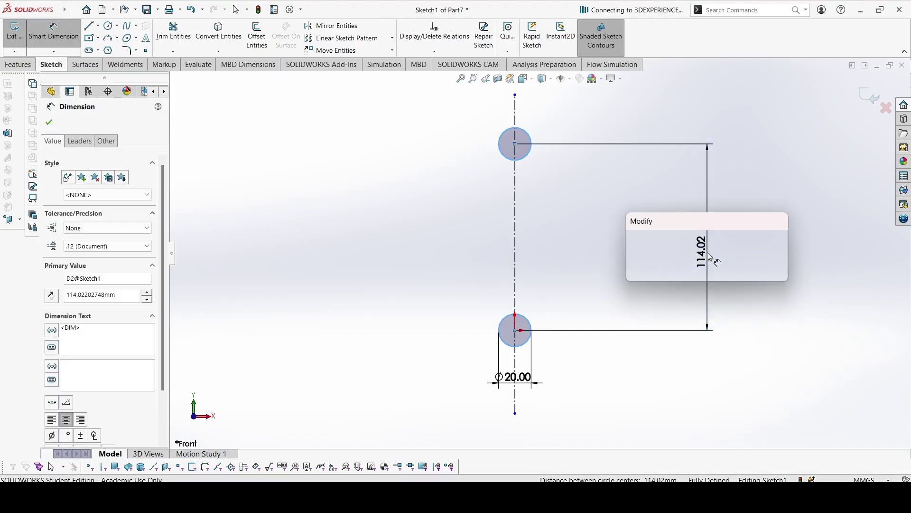
{"action": "type", "text": "100"}
{"action": "key", "text": "Return"}
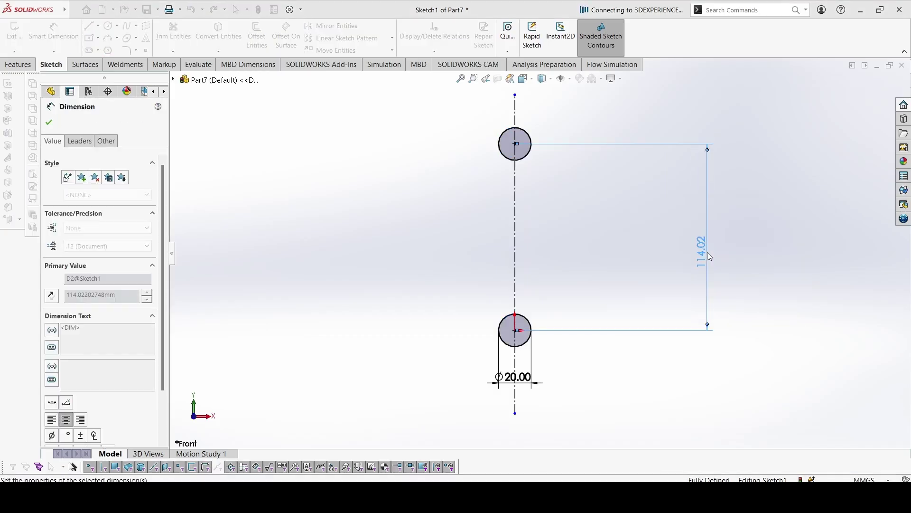
{"action": "key", "text": "Escape"}
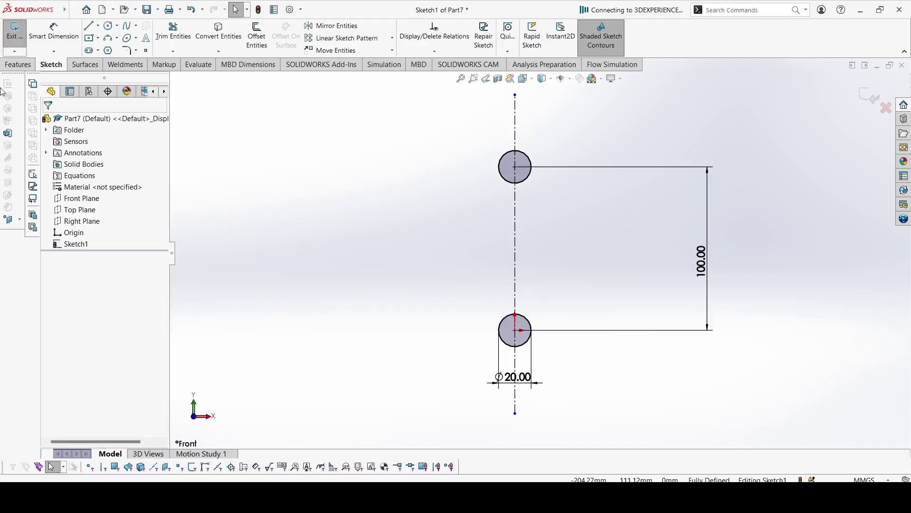
Sketch the lower right half-profile from the centerline's bottom end: an arc of about 51 mm radius, an outward-sloping line and a tangent corner arc.
{"action": "left_click", "coordinate": [89, 25]}
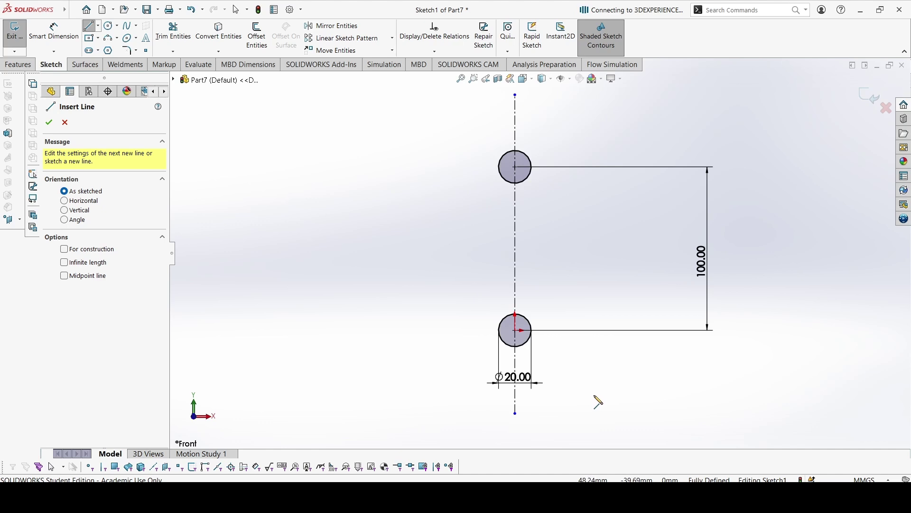
{"action": "left_click", "coordinate": [516, 413]}
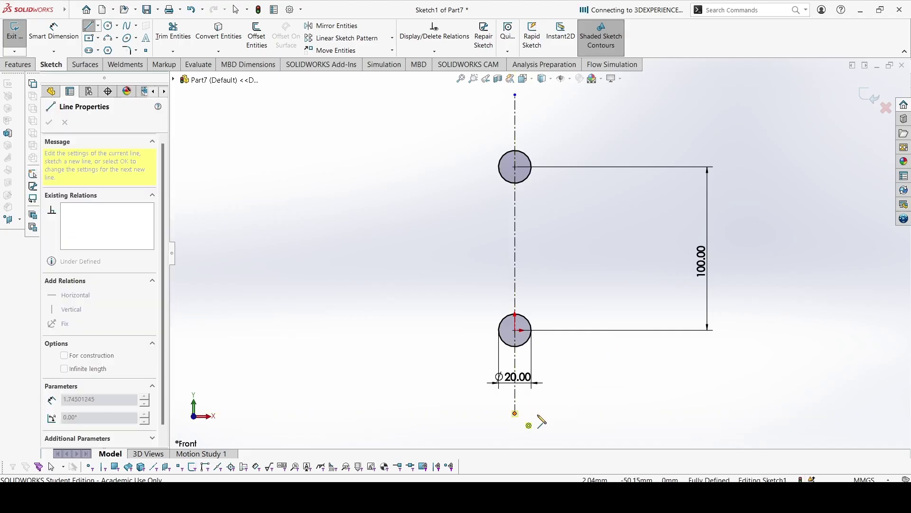
{"action": "key", "text": "a"}
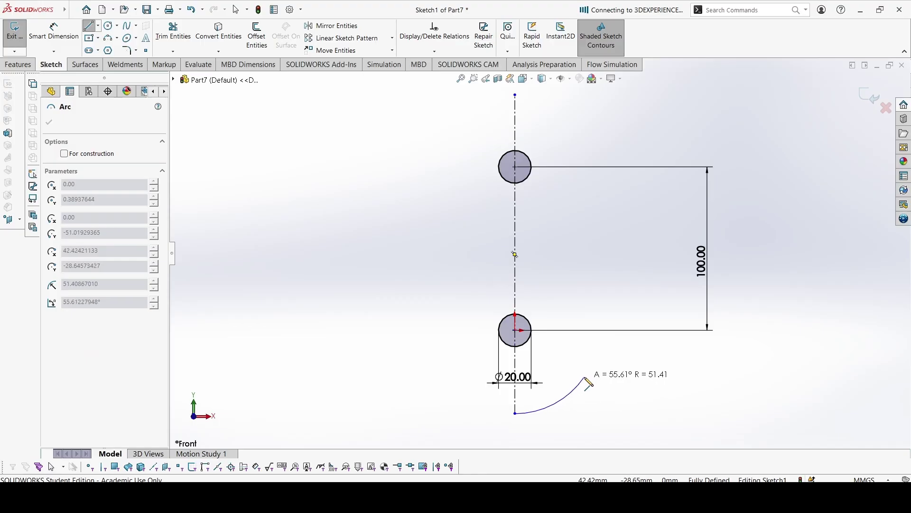
{"action": "left_click", "coordinate": [584, 373]}
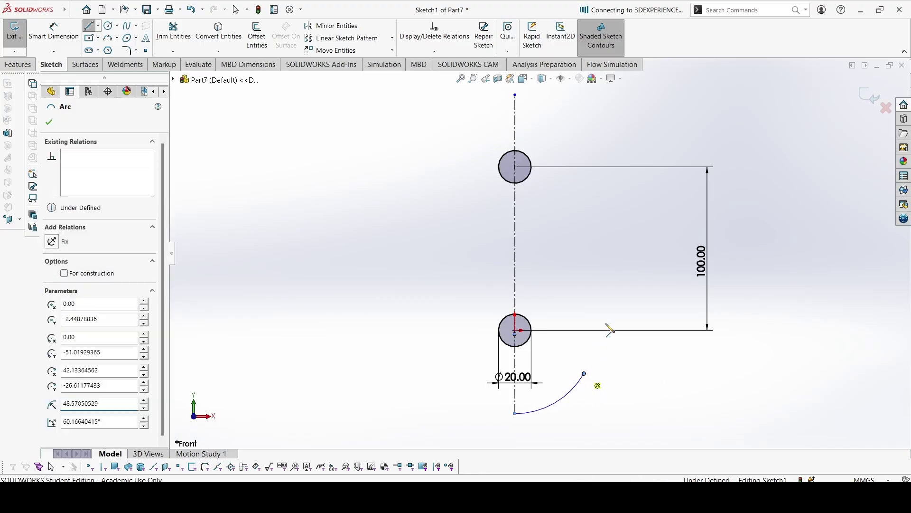
{"action": "left_click", "coordinate": [644, 246]}
{"action": "key", "text": "a"}
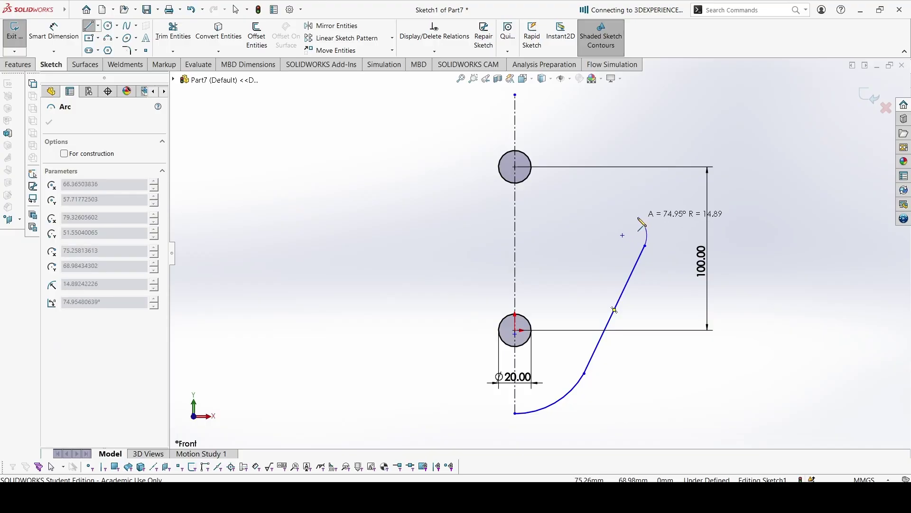
{"action": "left_click", "coordinate": [637, 212]}
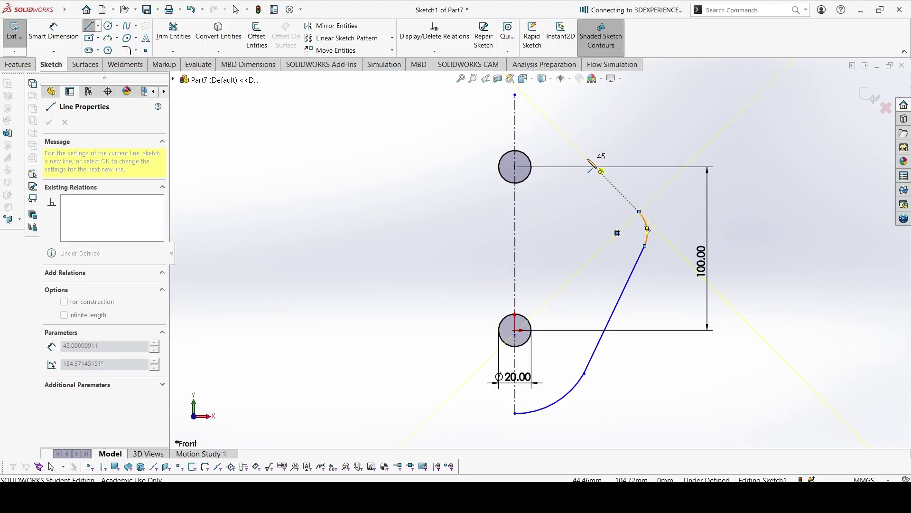
Continue the profile with an inward-sloping line, a concave arc of about 32 mm radius and a 16 mm closing arc to the centerline's top end.
{"action": "left_click", "coordinate": [576, 147]}
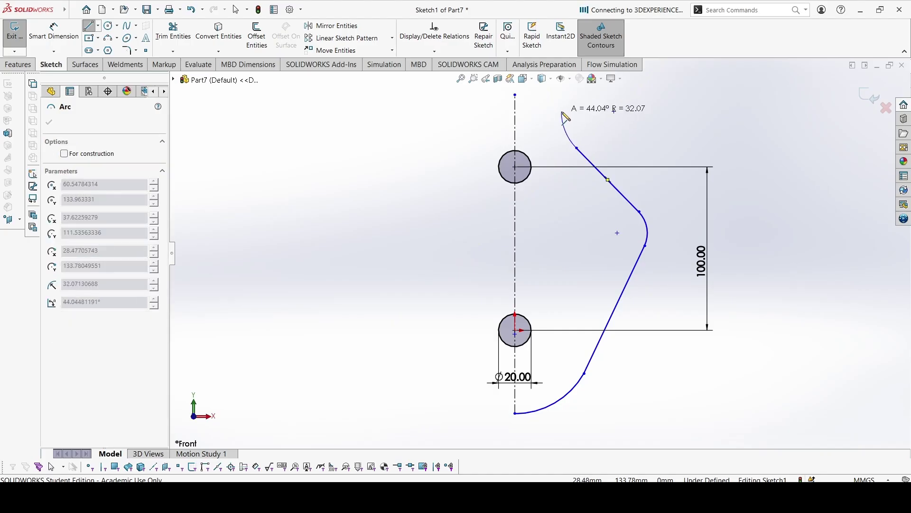
{"action": "left_click", "coordinate": [563, 116]}
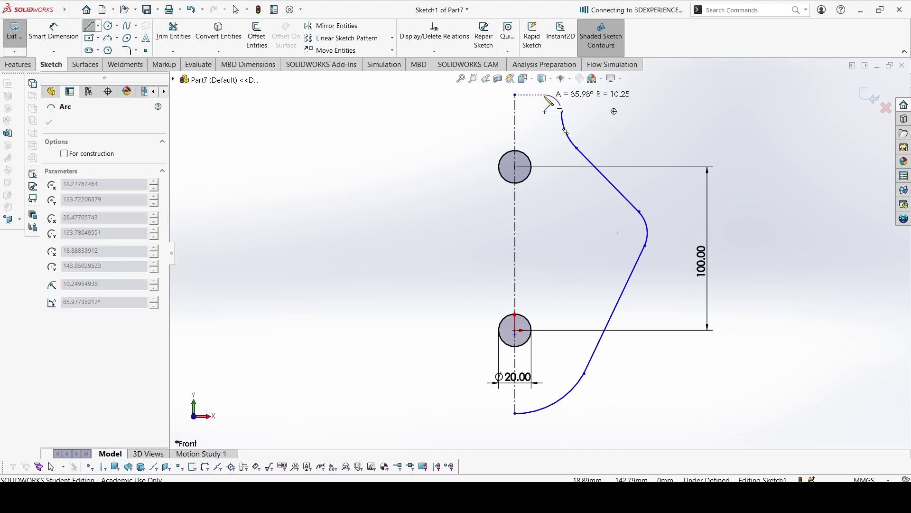
{"action": "left_click", "coordinate": [515, 95]}
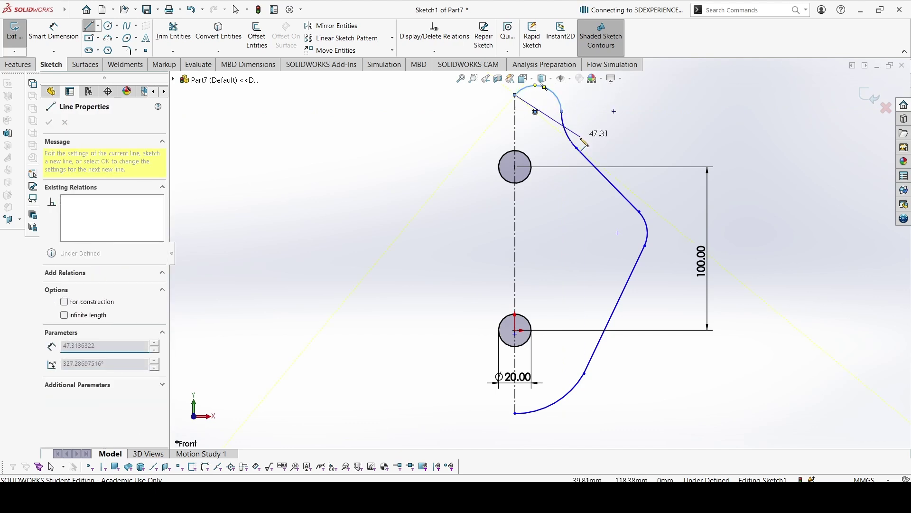
{"action": "key", "text": "Escape"}
{"action": "key", "text": "Escape"}
Make the profile's bottom arc concentric with the lower circle.
{"action": "scroll", "coordinate": [609, 209], "scroll_direction": "up", "scroll_amount": 2}
{"action": "scroll", "coordinate": [592, 376], "scroll_direction": "down", "scroll_amount": 1}
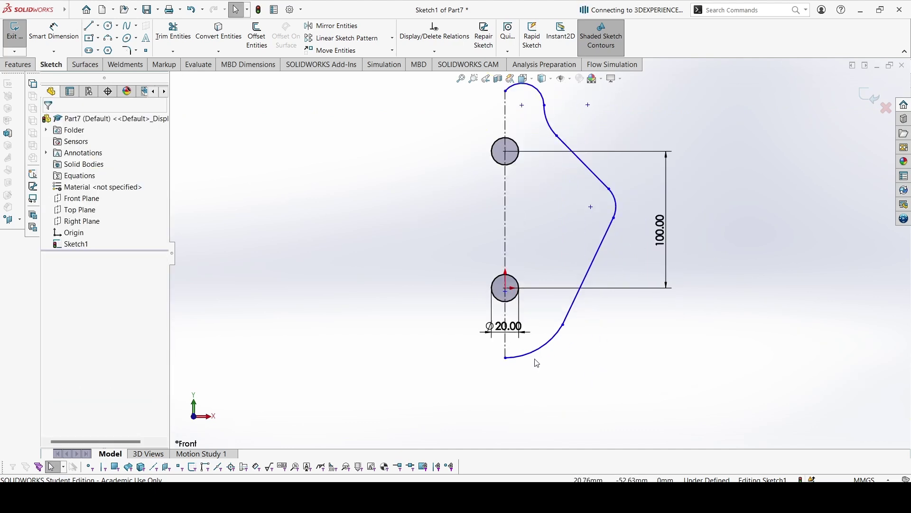
{"action": "left_click", "coordinate": [518, 303]}
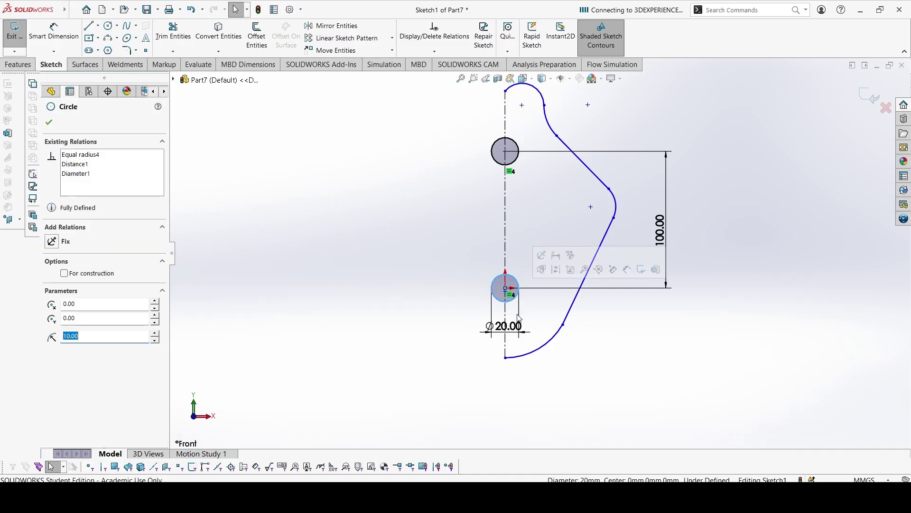
{"action": "left_click", "coordinate": [542, 352], "text": "ctrl"}
{"action": "left_click", "coordinate": [597, 306]}
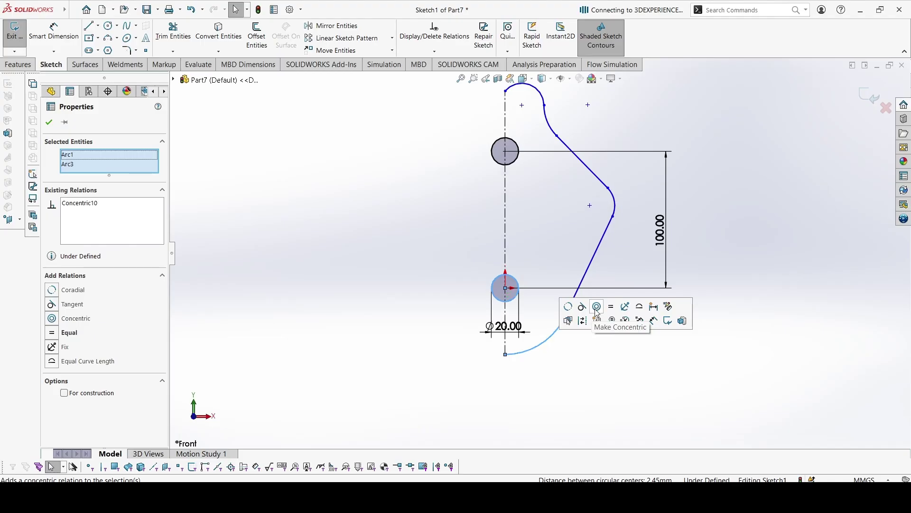
{"action": "left_click", "coordinate": [549, 231]}
Make the profile's top arc concentric with the upper circle.
{"action": "left_click", "coordinate": [539, 96]}
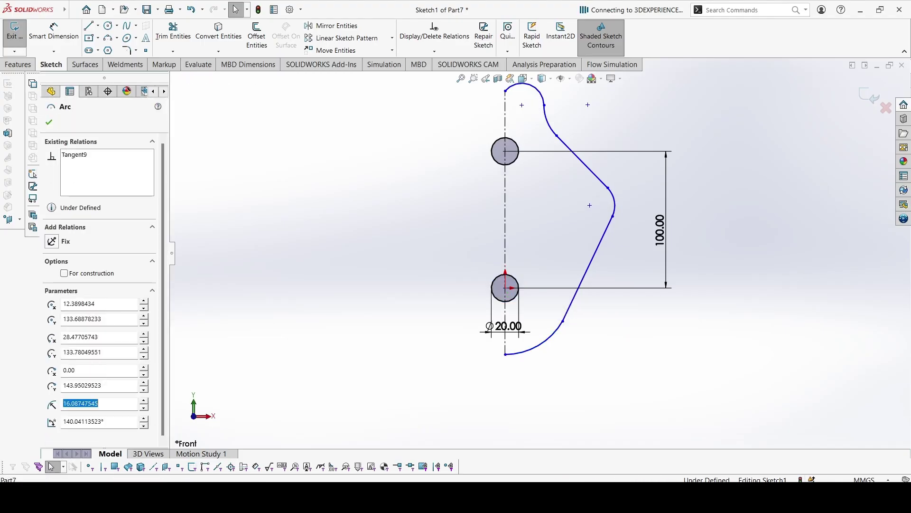
{"action": "left_click", "coordinate": [519, 148], "text": "ctrl"}
{"action": "left_click", "coordinate": [565, 105]}
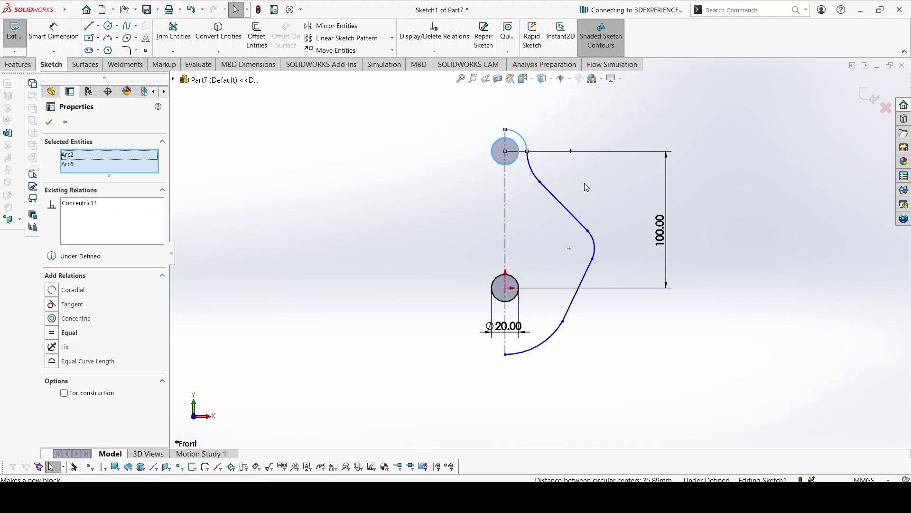
{"action": "left_click", "coordinate": [557, 269]}
{"action": "scroll", "coordinate": [565, 304], "scroll_direction": "down", "scroll_amount": 2}
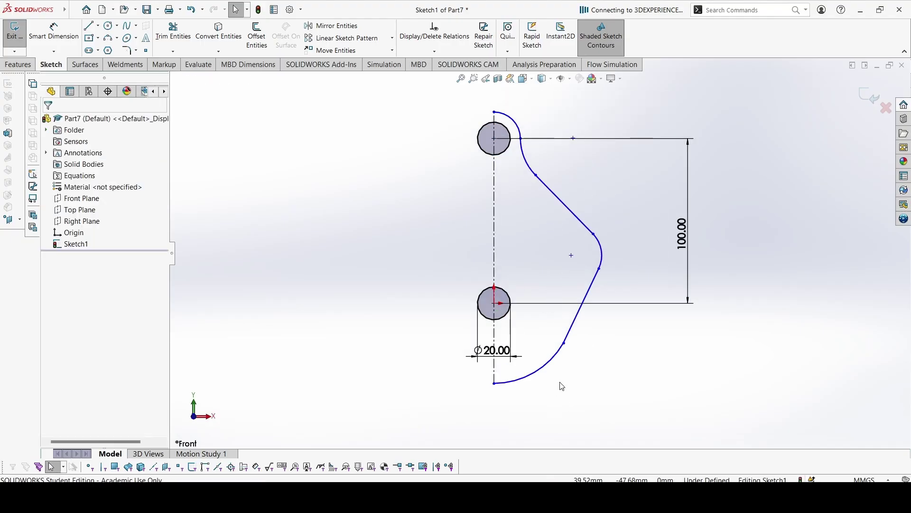
Dimension the gap between the lower circle and the profile's bottom arc as 20 mm.
{"action": "right_click_drag", "start_coordinate": [610, 404], "coordinate": [565, 367]}
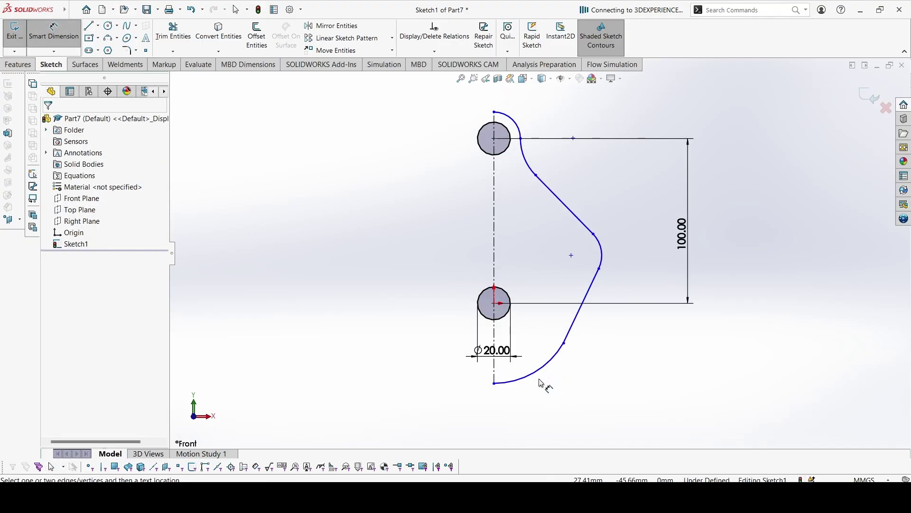
{"action": "left_click", "coordinate": [506, 322]}
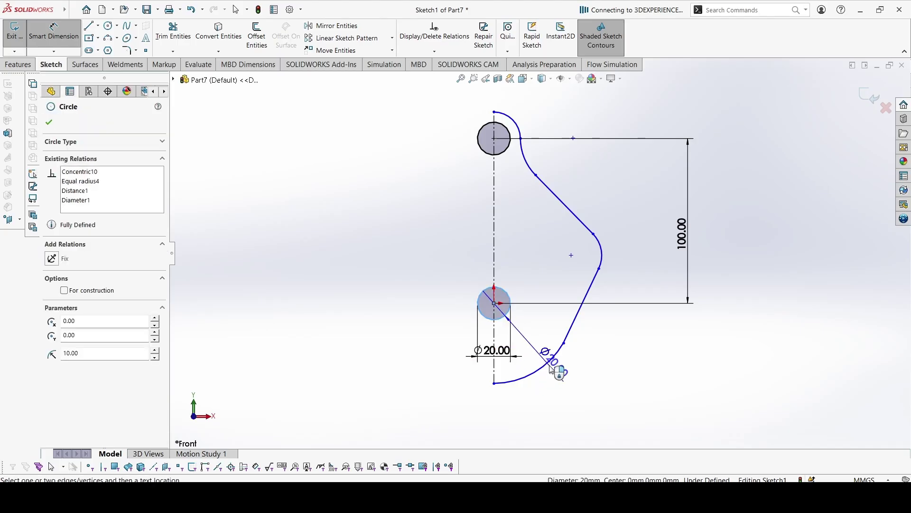
{"action": "left_click", "coordinate": [547, 371]}
{"action": "left_click", "coordinate": [560, 396]}
{"action": "type", "text": "20"}
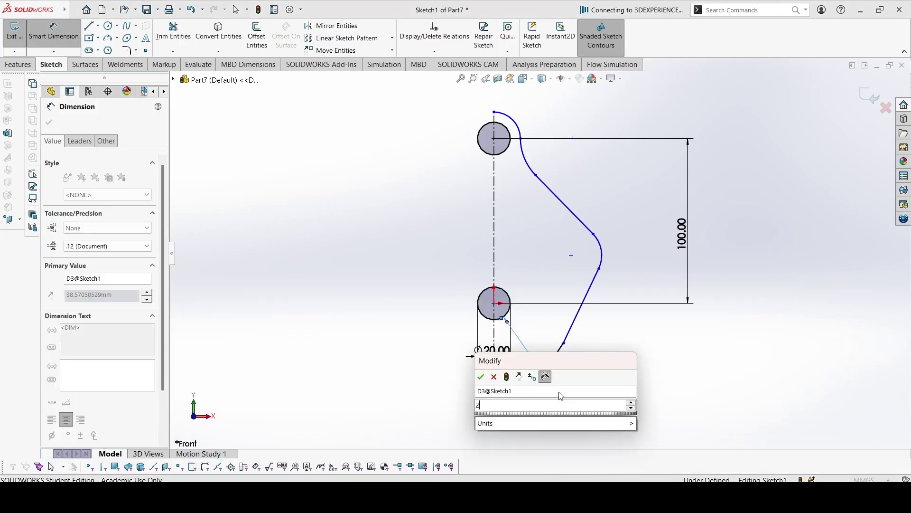
{"action": "key", "text": "Return"}
Dimension the profile's top arc with a radius of 25 mm.
{"action": "scroll", "coordinate": [521, 121], "scroll_direction": "down", "scroll_amount": 2}
{"action": "scroll", "coordinate": [523, 127], "scroll_direction": "down", "scroll_amount": 1}
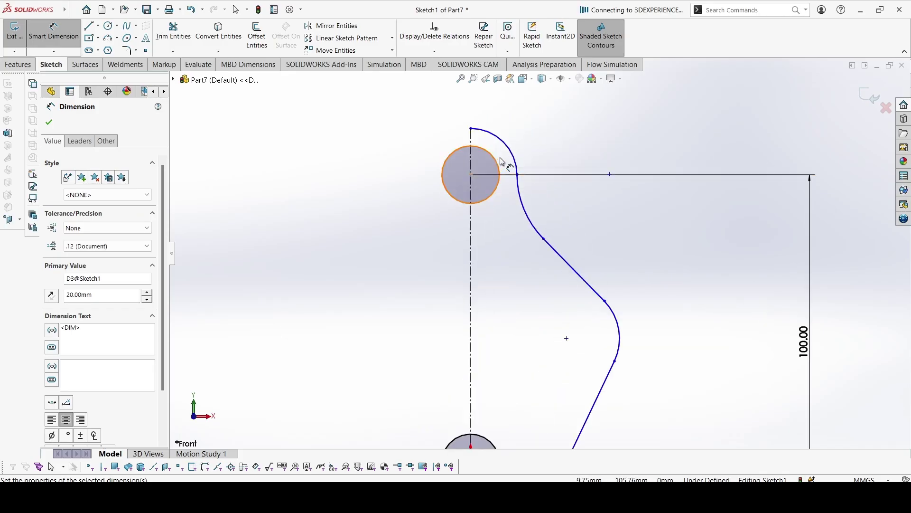
{"action": "left_click", "coordinate": [512, 149]}
{"action": "left_click", "coordinate": [561, 121]}
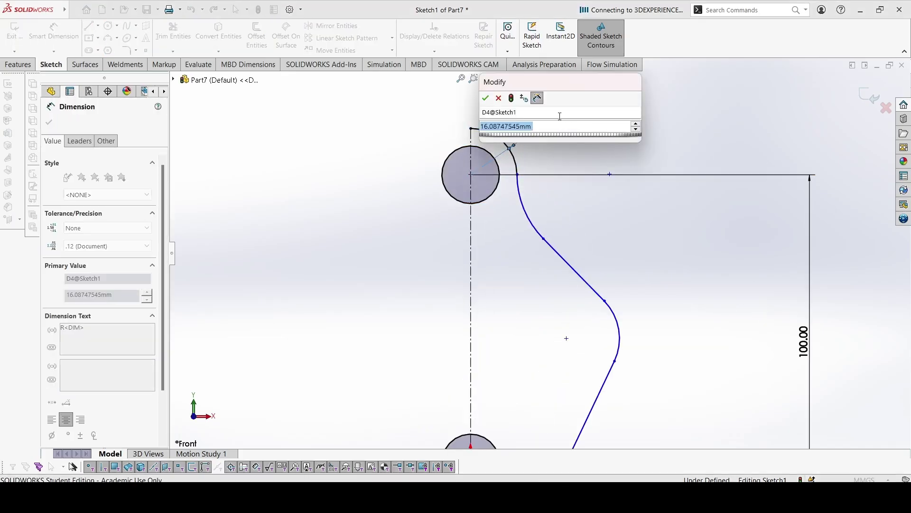
{"action": "type", "text": "25"}
{"action": "key", "text": "Return"}
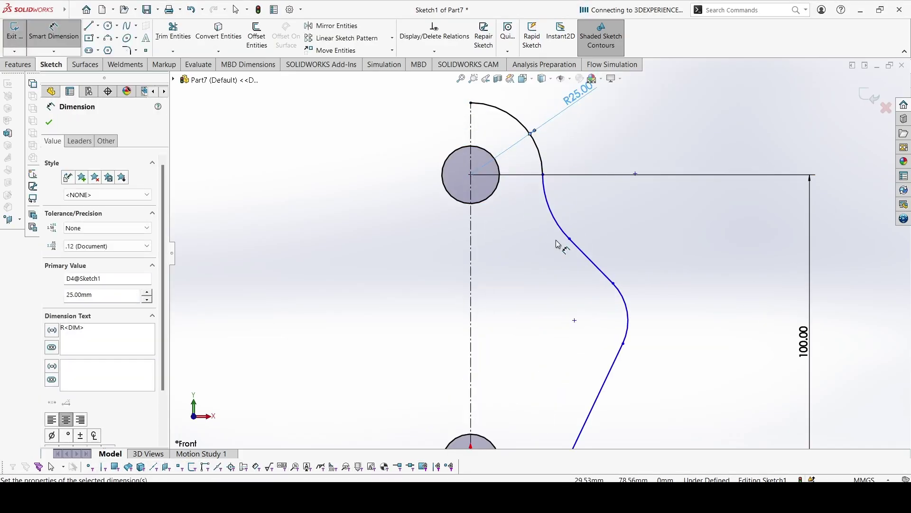
Dimension the outer corner arc between the two sloping lines with a radius of 10 mm.
{"action": "scroll", "coordinate": [546, 249], "scroll_direction": "up", "scroll_amount": 2}
{"action": "scroll", "coordinate": [585, 367], "scroll_direction": "down", "scroll_amount": 1}
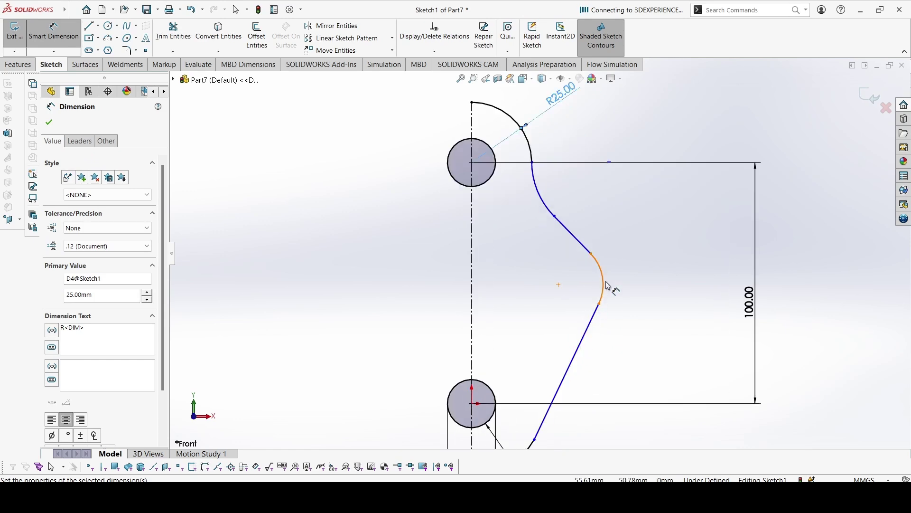
{"action": "left_click", "coordinate": [603, 281]}
{"action": "left_click", "coordinate": [669, 278]}
{"action": "type", "text": "10"}
{"action": "key", "text": "Return"}
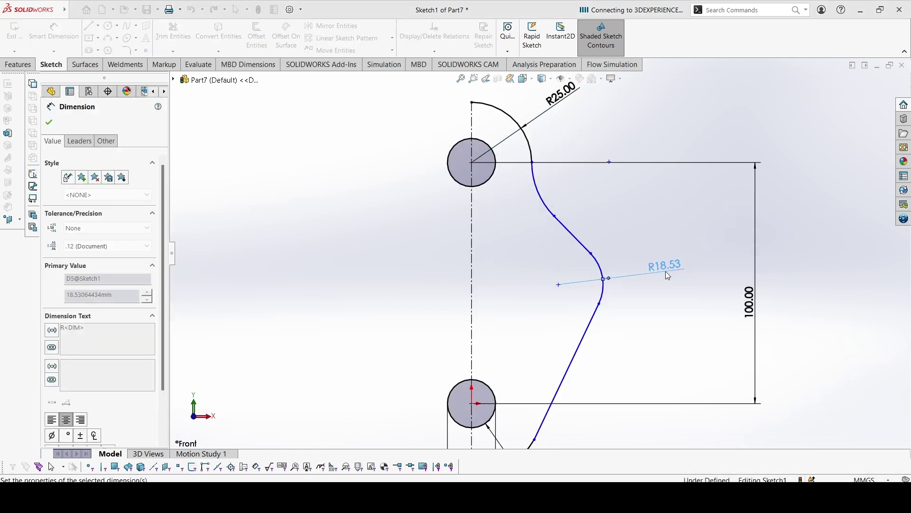
Dimension the angle between the lower sloping line and the vertical centerline as 30°.
{"action": "scroll", "coordinate": [580, 400], "scroll_direction": "up", "scroll_amount": 1}
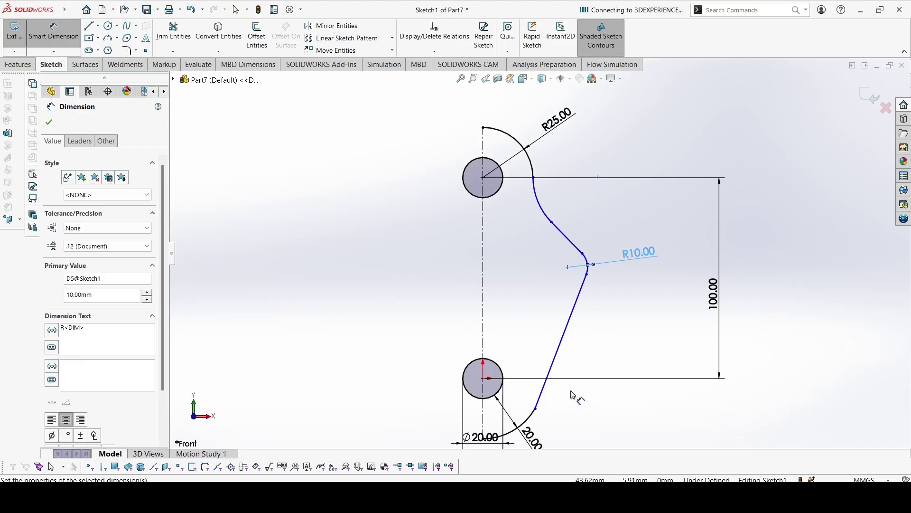
{"action": "left_click", "coordinate": [570, 342]}
{"action": "left_click", "coordinate": [484, 318]}
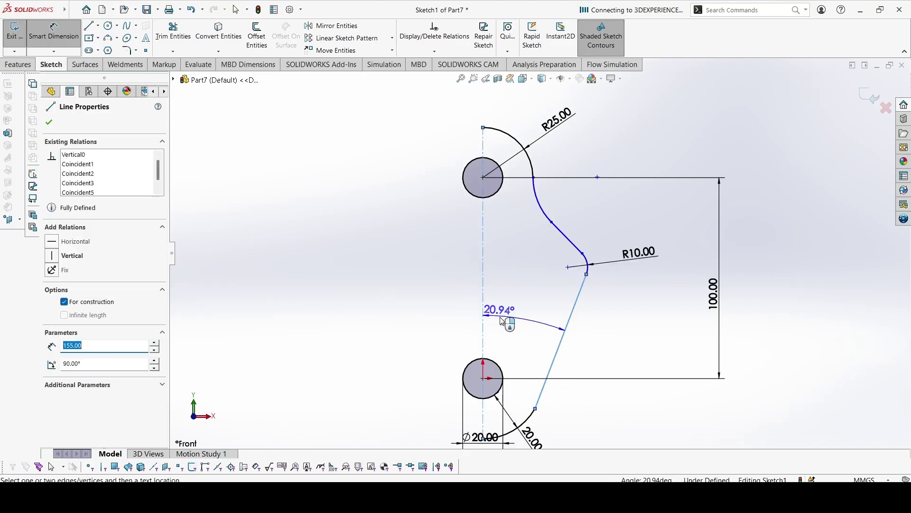
{"action": "left_click", "coordinate": [503, 321]}
{"action": "type", "text": "30"}
{"action": "key", "text": "Return"}
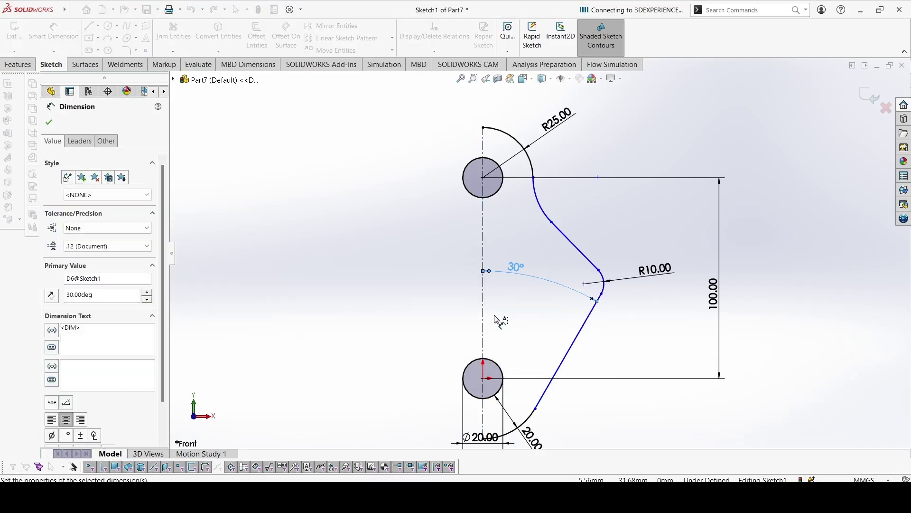
Dimension the angle between the upper sloping line and the vertical centerline as 45°.
{"action": "left_click", "coordinate": [576, 247]}
{"action": "left_click", "coordinate": [483, 249]}
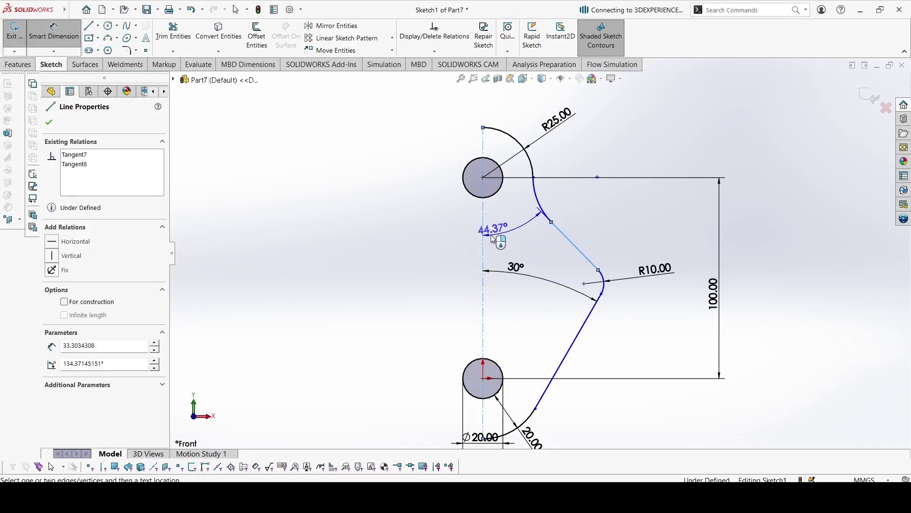
{"action": "left_click", "coordinate": [514, 246]}
{"action": "type", "text": "45"}
{"action": "key", "text": "Return"}
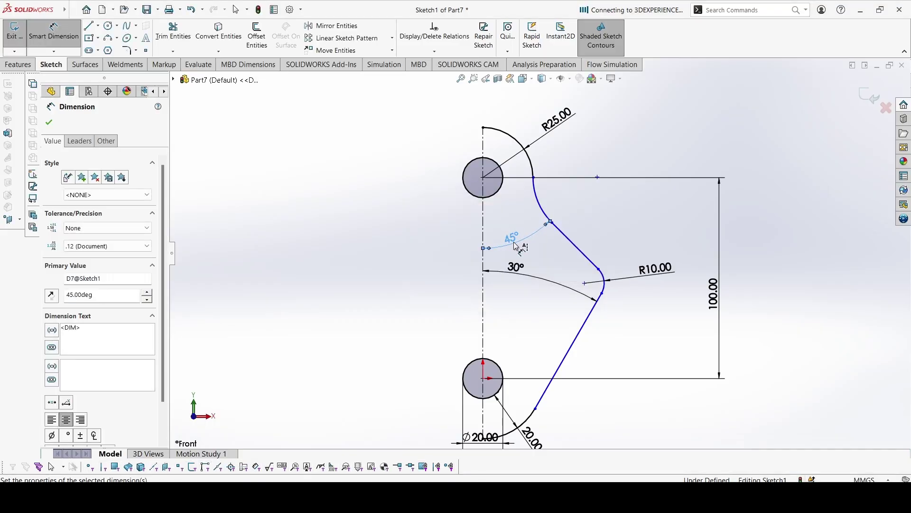
Dimension the concave arc below the top arc with a radius of 30 mm.
{"action": "left_click", "coordinate": [543, 208]}
{"action": "left_click", "coordinate": [632, 163]}
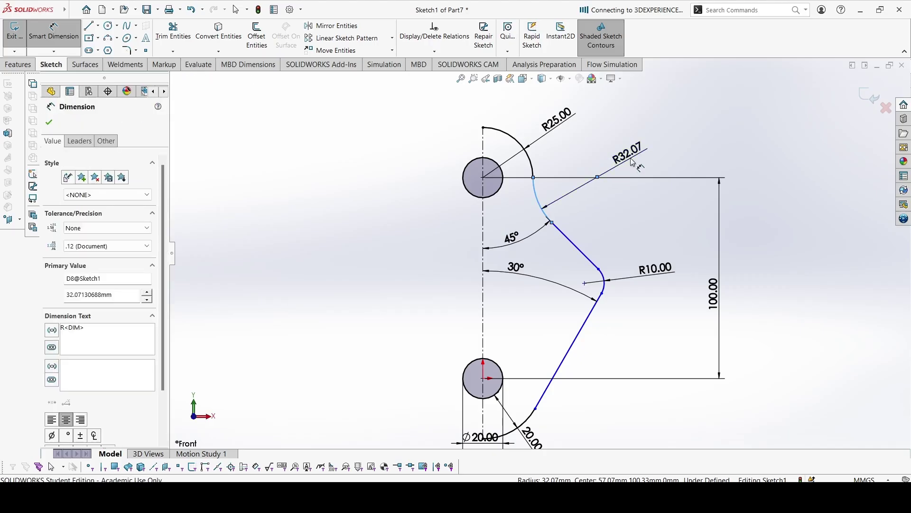
{"action": "type", "text": "30"}
{"action": "key", "text": "Return"}
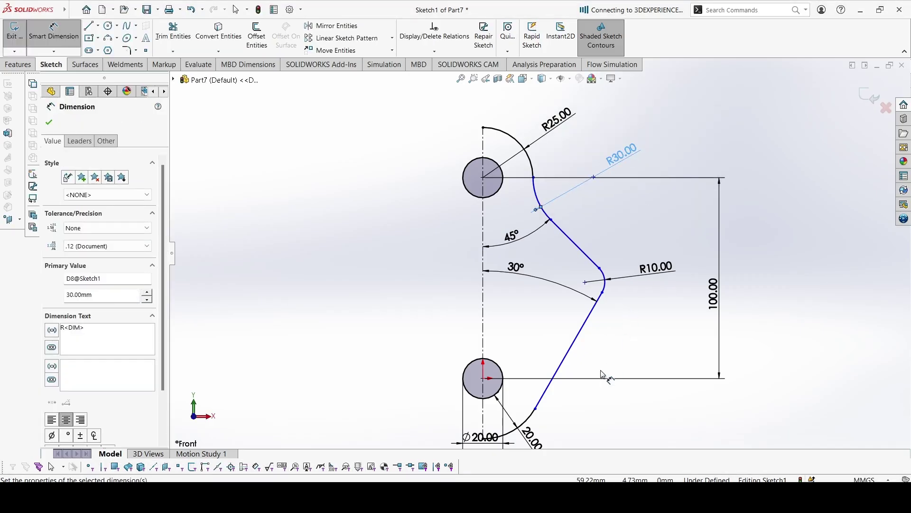
Make the profile's bottom arc tangent to the lower sloping line.
{"action": "scroll", "coordinate": [563, 413], "scroll_direction": "up", "scroll_amount": 2}
{"action": "scroll", "coordinate": [570, 380], "scroll_direction": "down", "scroll_amount": 2}
{"action": "key", "text": "Escape"}
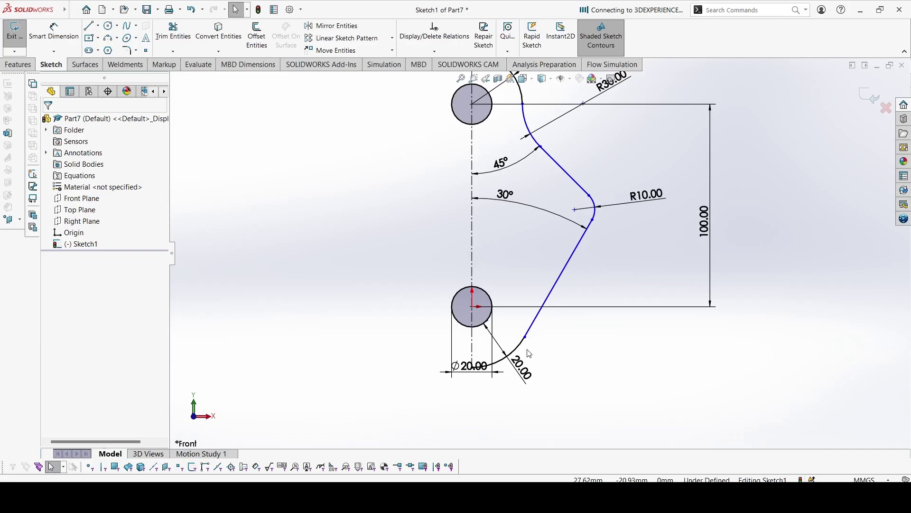
{"action": "left_click", "coordinate": [522, 351]}
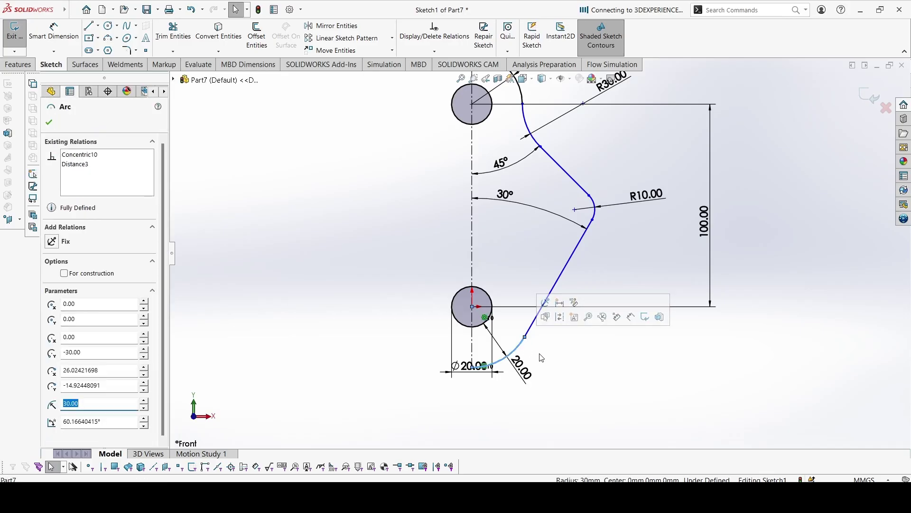
{"action": "left_click", "coordinate": [535, 326], "text": "ctrl"}
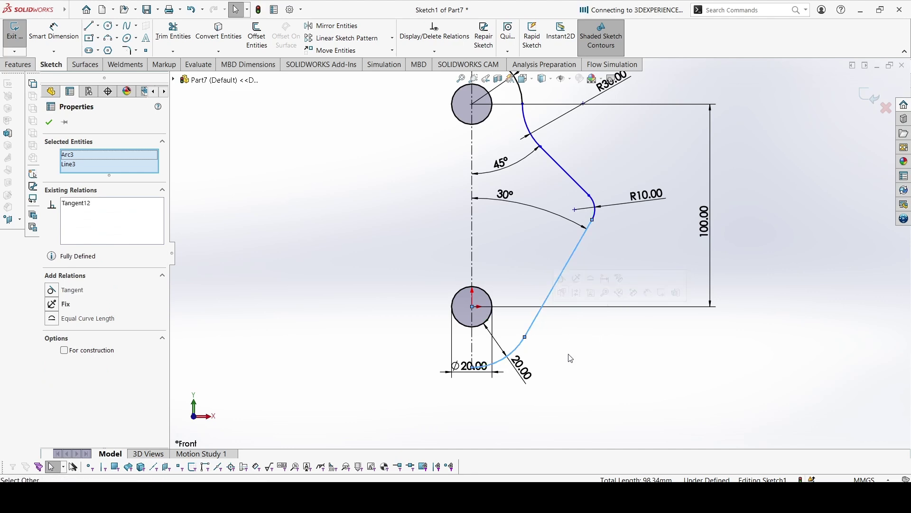
{"action": "left_click", "coordinate": [567, 339]}
Check the relations of the outer corner arc and the concave arc, and move the corner arc to test the profile's remaining freedom.
{"action": "left_click", "coordinate": [596, 210]}
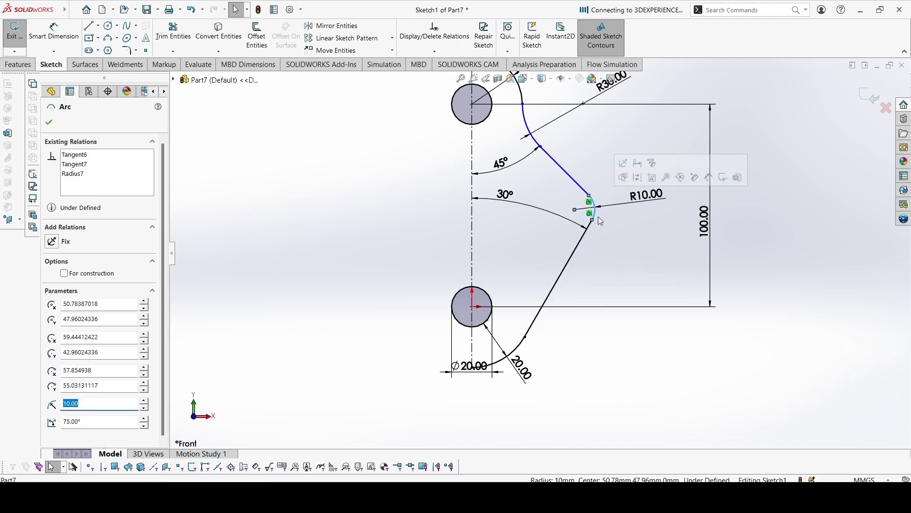
{"action": "left_click", "coordinate": [528, 125]}
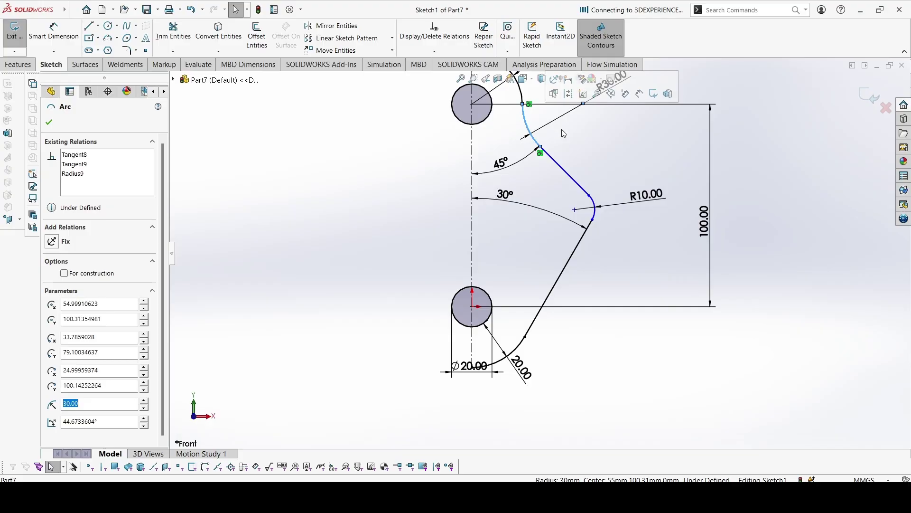
{"action": "scroll", "coordinate": [562, 129], "scroll_direction": "up", "scroll_amount": 2}
{"action": "scroll", "coordinate": [561, 130], "scroll_direction": "down", "scroll_amount": 2}
{"action": "left_click", "coordinate": [623, 218]}
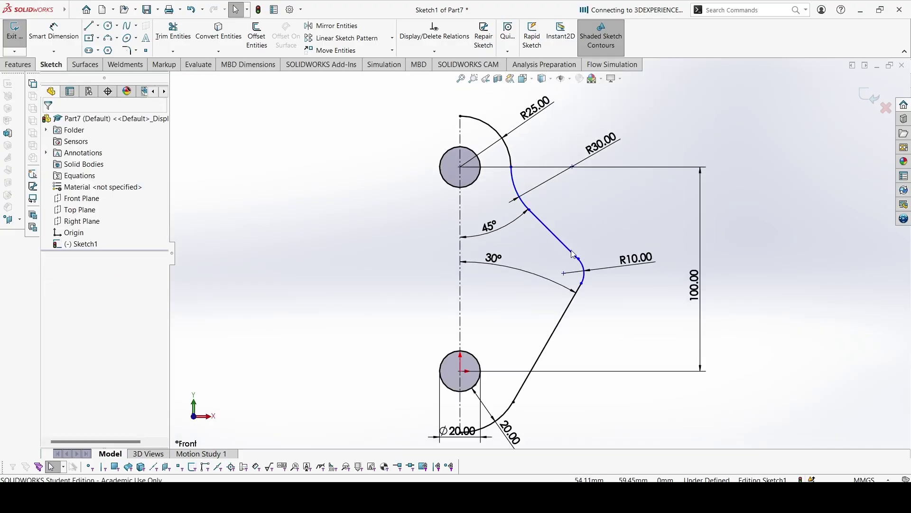
{"action": "left_click", "coordinate": [583, 267]}
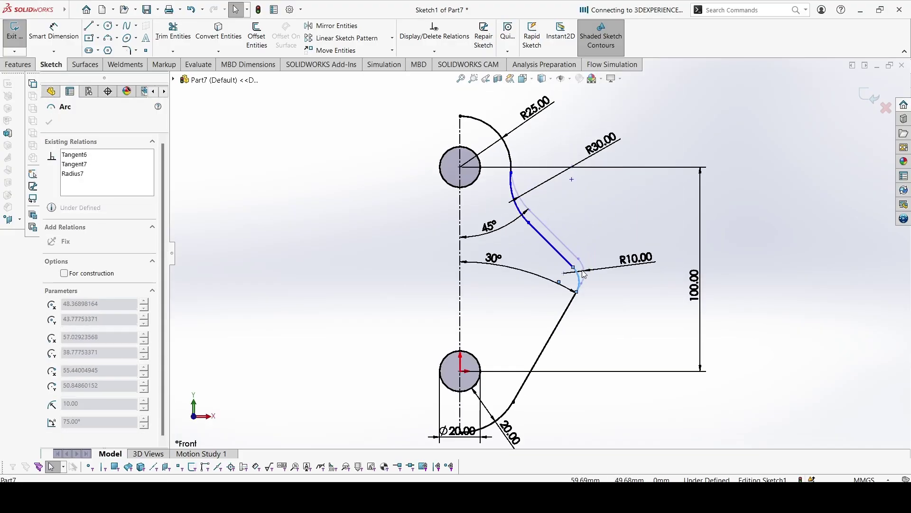
{"action": "left_click_drag", "start_coordinate": [583, 273], "coordinate": [582, 274]}
{"action": "left_click", "coordinate": [615, 408]}
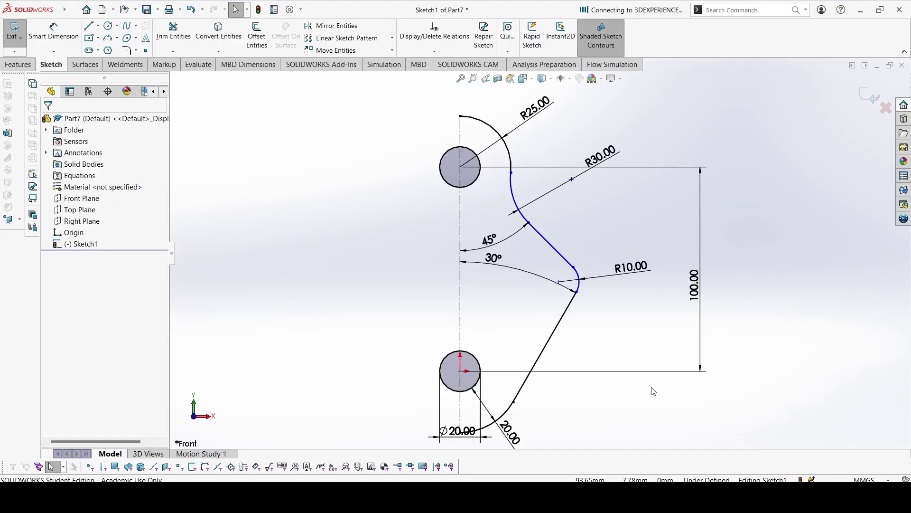
Add a Horizontal relation between the concave arc's center and the upper circle's center.
{"action": "left_click", "coordinate": [572, 180]}
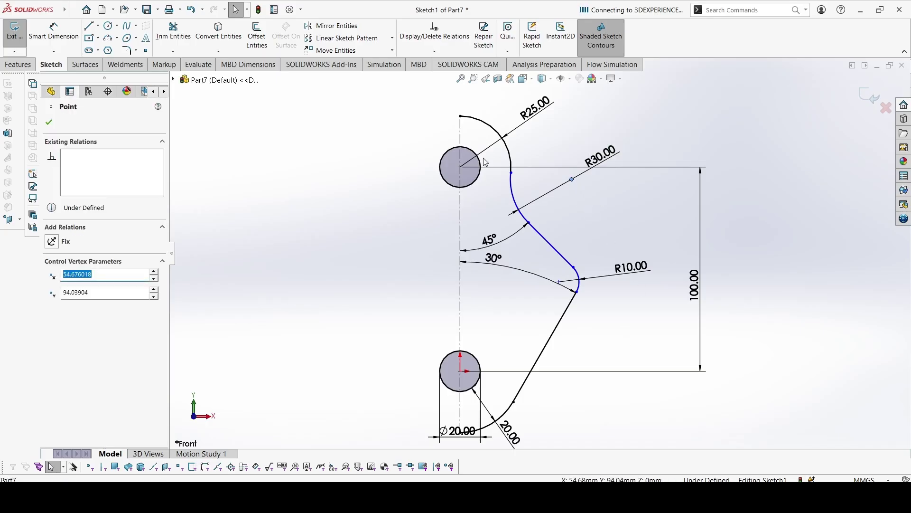
{"action": "left_click", "coordinate": [462, 168], "text": "ctrl"}
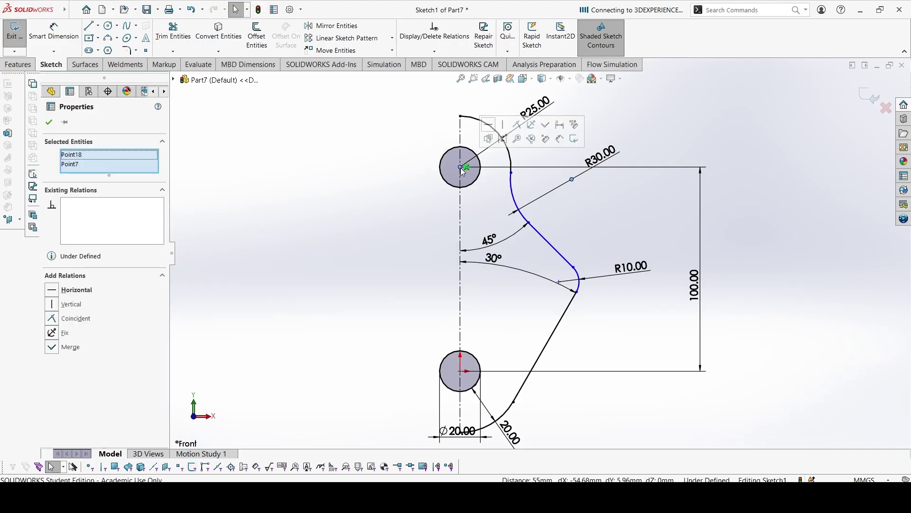
{"action": "left_click", "coordinate": [489, 127]}
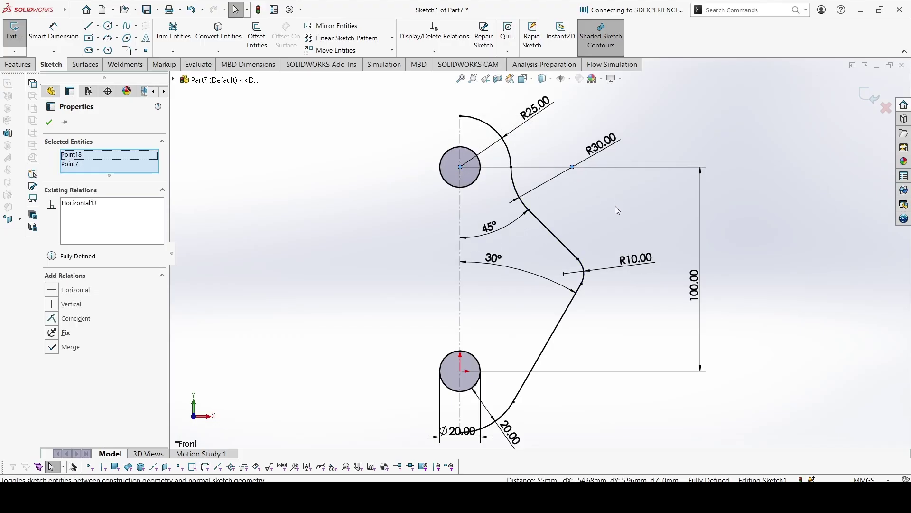
{"action": "left_click", "coordinate": [709, 135]}
Mirror the half-profile about the vertical centerline to close the bracket outline.
{"action": "scroll", "coordinate": [534, 270], "scroll_direction": "up", "scroll_amount": 2}
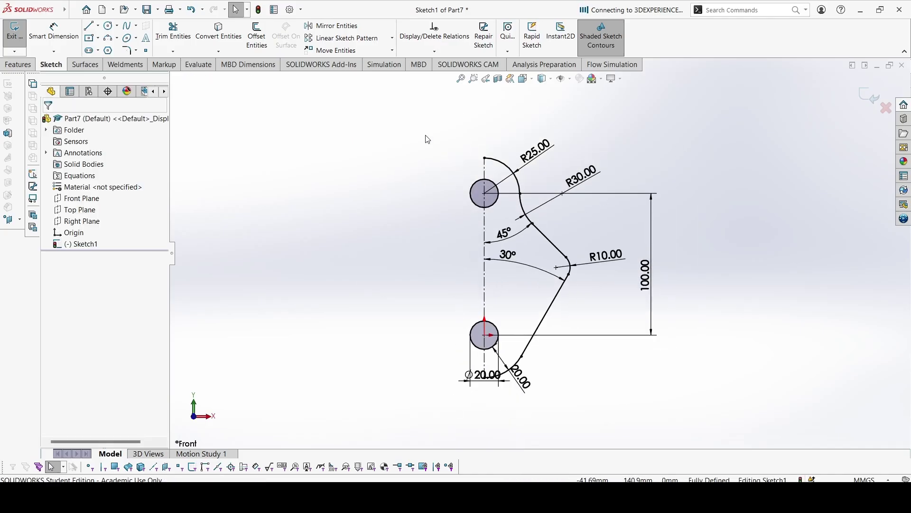
{"action": "mouse_move", "coordinate": [425, 134]}
{"action": "left_mouse_down"}
{"action": "mouse_move", "coordinate": [549, 397]}
{"action": "mouse_move", "coordinate": [595, 406]}
{"action": "left_mouse_up"}
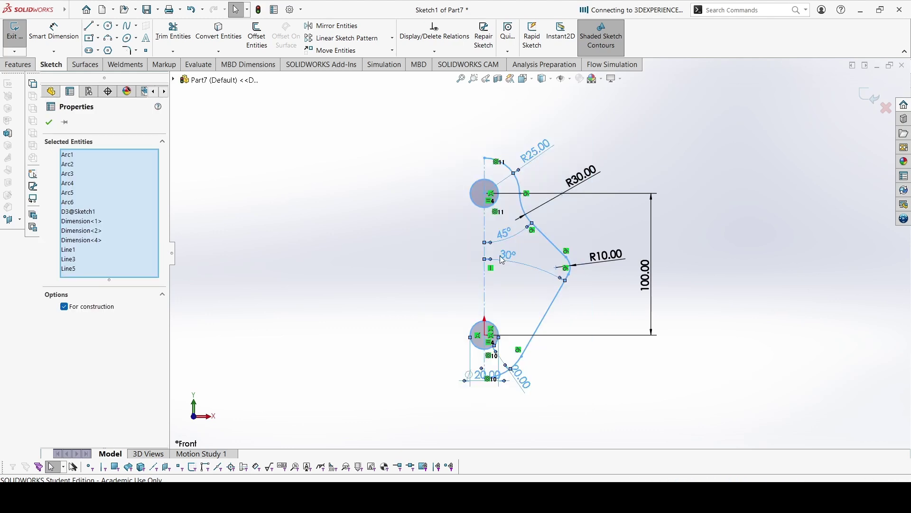
{"action": "left_click", "coordinate": [353, 33]}
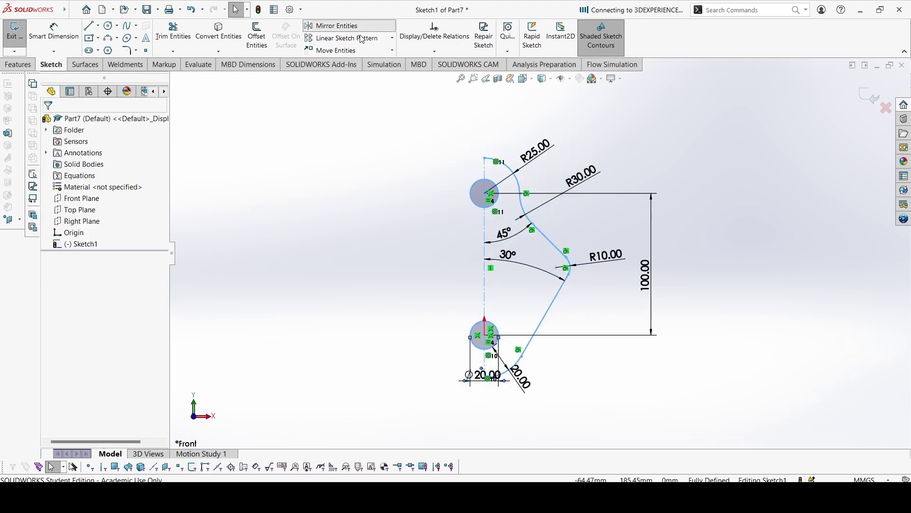
{"action": "left_click", "coordinate": [485, 158]}
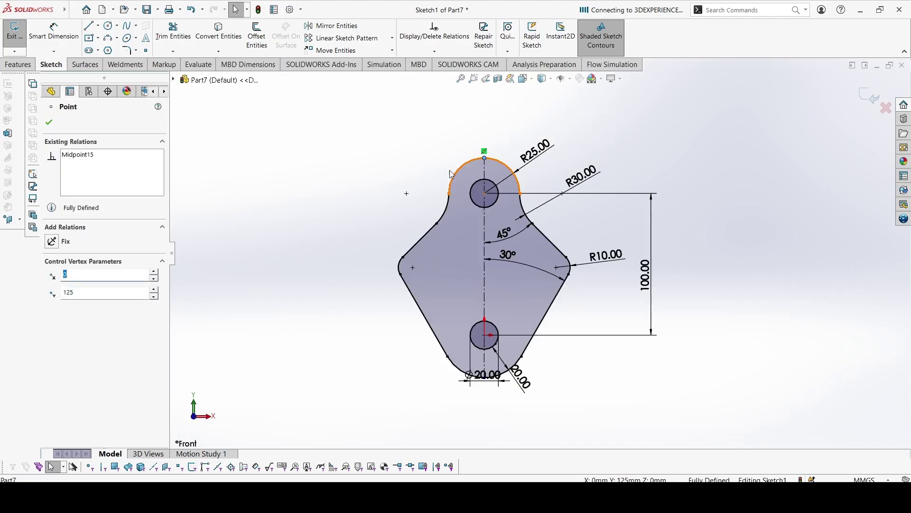
{"action": "left_click", "coordinate": [396, 146]}
{"action": "scroll", "coordinate": [491, 380], "scroll_direction": "down", "scroll_amount": 7}
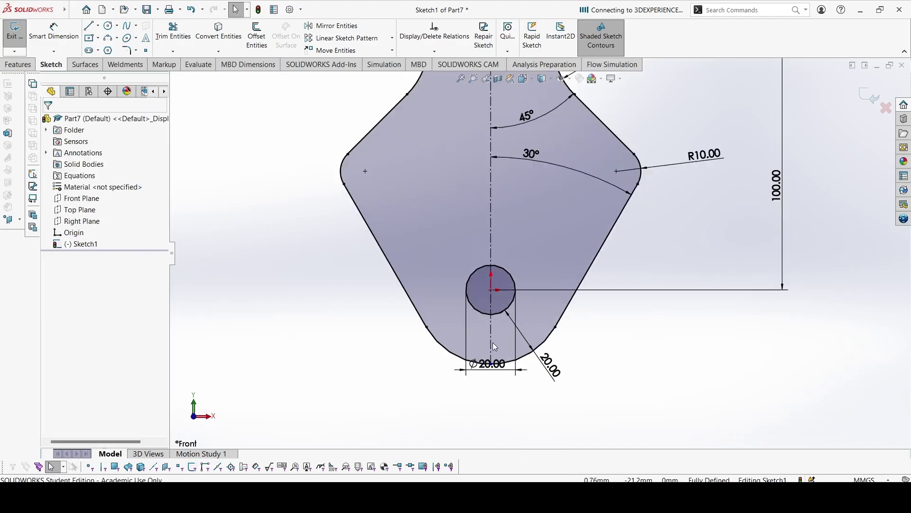
{"action": "left_click_drag", "start_coordinate": [507, 352], "coordinate": [510, 382]}
{"action": "mouse_move", "coordinate": [504, 347]}
{"action": "left_mouse_down"}
{"action": "mouse_move", "coordinate": [505, 326]}
{"action": "mouse_move", "coordinate": [504, 348]}
{"action": "left_mouse_up"}
{"action": "scroll", "coordinate": [601, 360], "scroll_direction": "up", "scroll_amount": 5}
{"action": "left_click", "coordinate": [706, 298]}
{"action": "scroll", "coordinate": [567, 223], "scroll_direction": "up", "scroll_amount": 3}
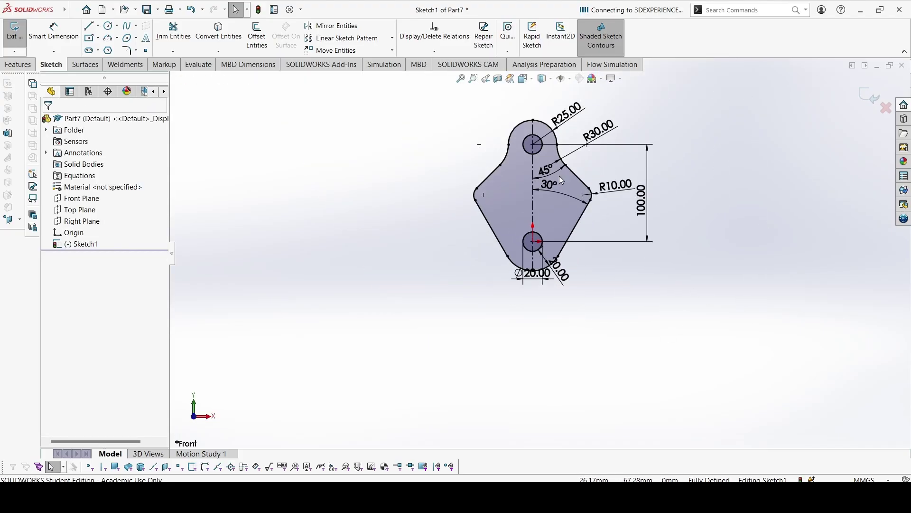
Extrude the bracket profile 45 mm with the Mid Plane end condition.
{"action": "scroll", "coordinate": [599, 238], "scroll_direction": "down", "scroll_amount": 2}
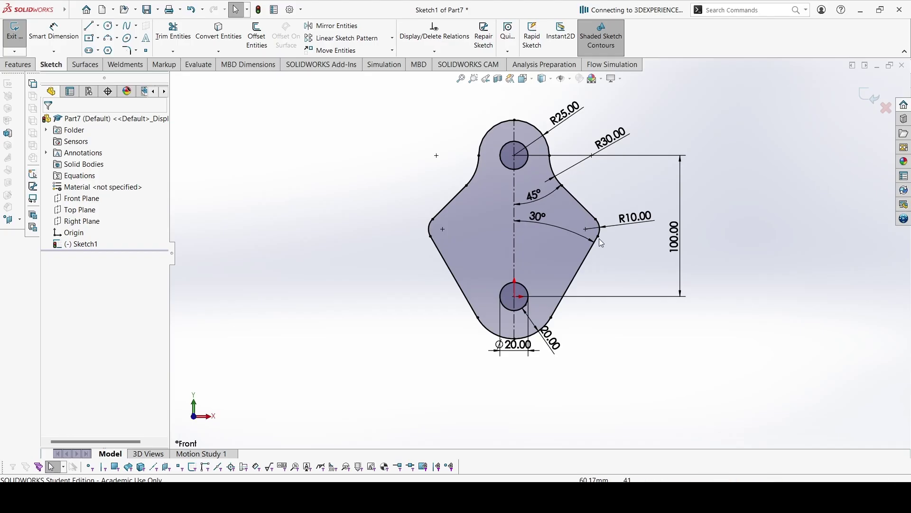
{"action": "left_click", "coordinate": [15, 65]}
{"action": "left_click", "coordinate": [19, 36]}
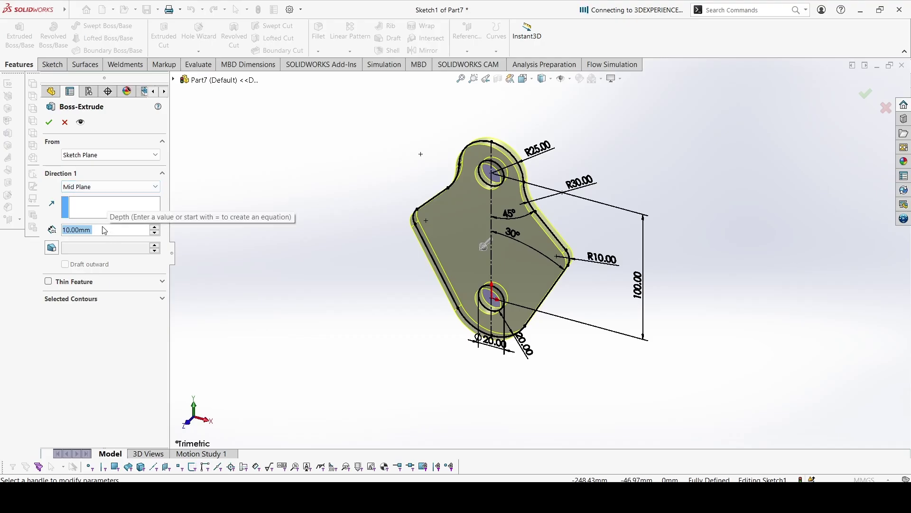
{"action": "type", "text": "45"}
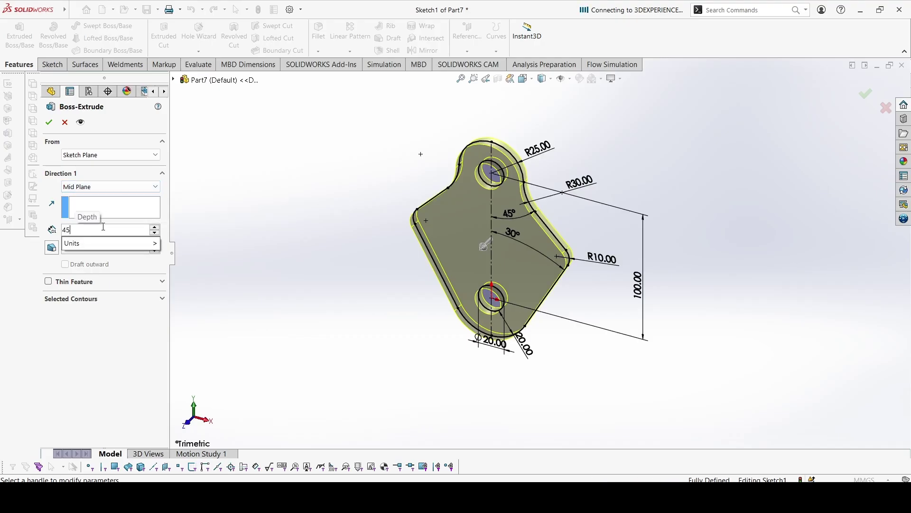
{"action": "key", "text": "Return"}
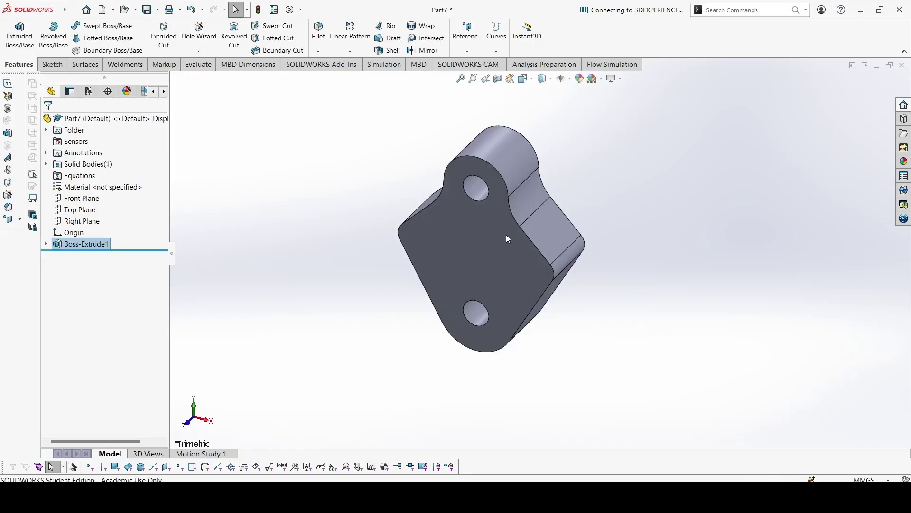
Start a sketch on the Right Plane and draw a vertical centerline between the midpoints of the body's bottom and top edges.
{"action": "left_click", "coordinate": [77, 221]}
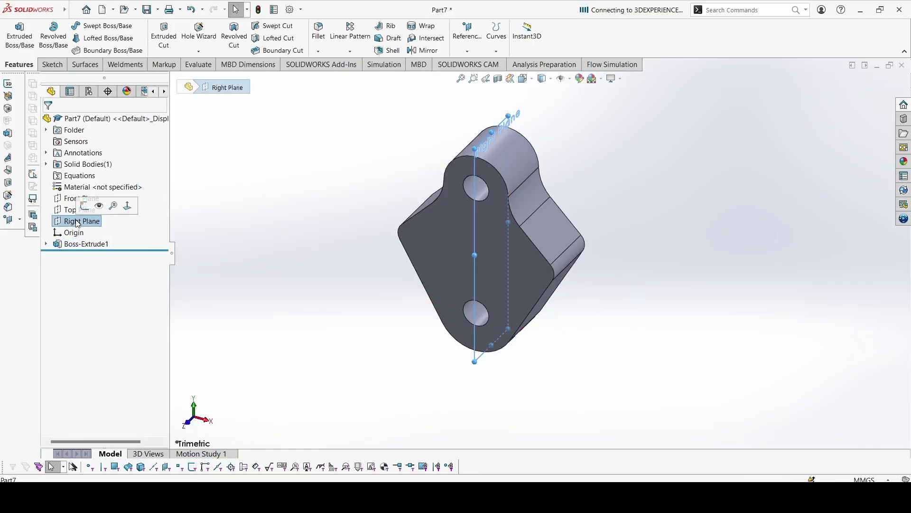
{"action": "left_click", "coordinate": [90, 210]}
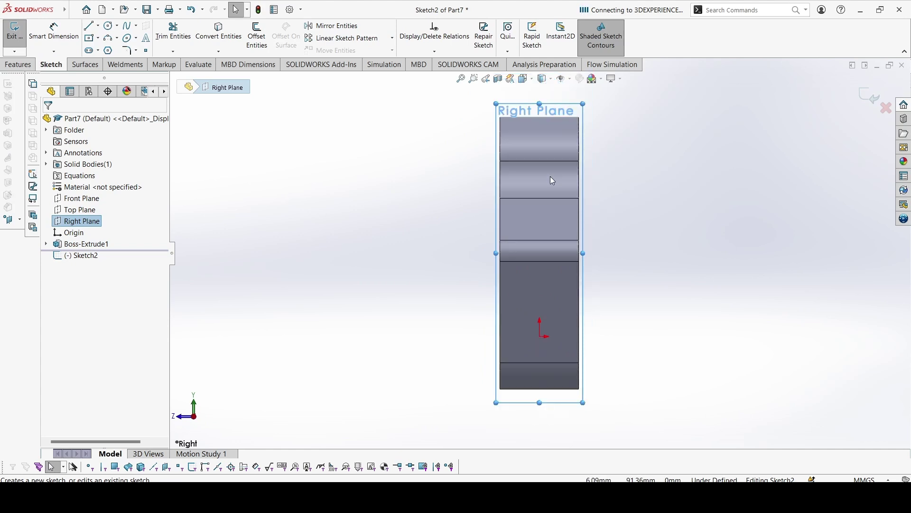
{"action": "left_click", "coordinate": [97, 26]}
{"action": "left_click", "coordinate": [107, 49]}
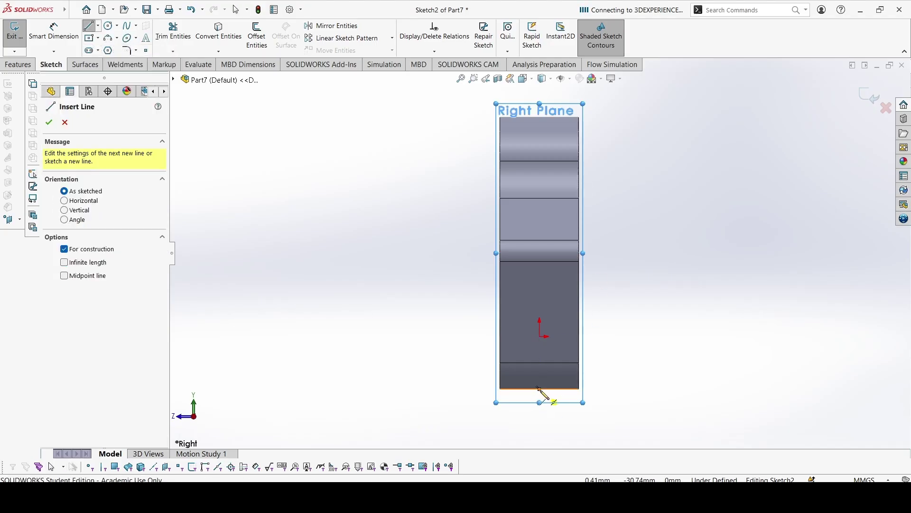
{"action": "left_click", "coordinate": [540, 389]}
{"action": "left_click", "coordinate": [541, 118]}
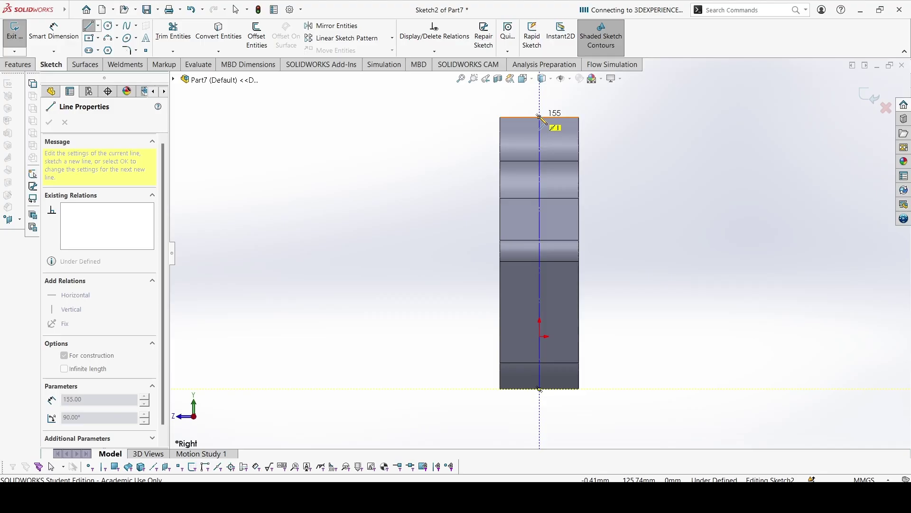
{"action": "key", "text": "Escape"}
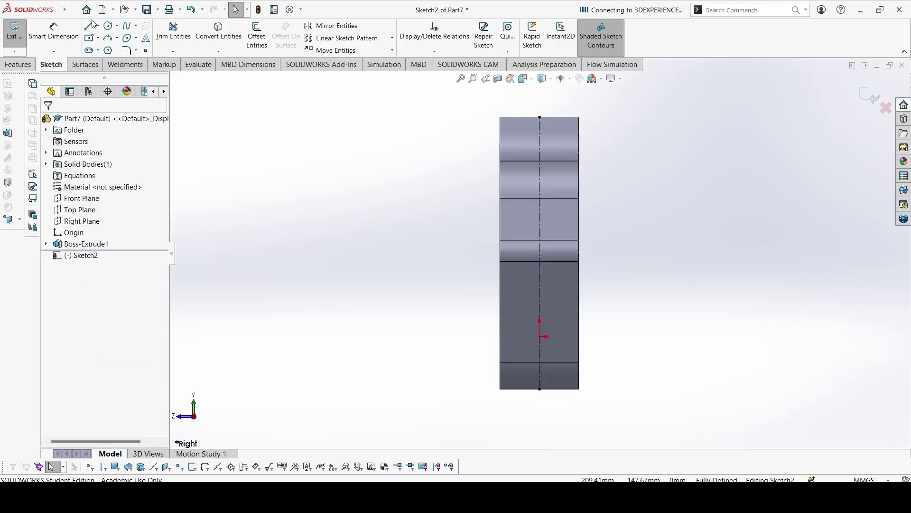
Sketch a closed profile along the body's upper +Z edge, about 67.5 mm tall and 10.5 mm wide, ending in a tangent arc below.
{"action": "left_click", "coordinate": [88, 26]}
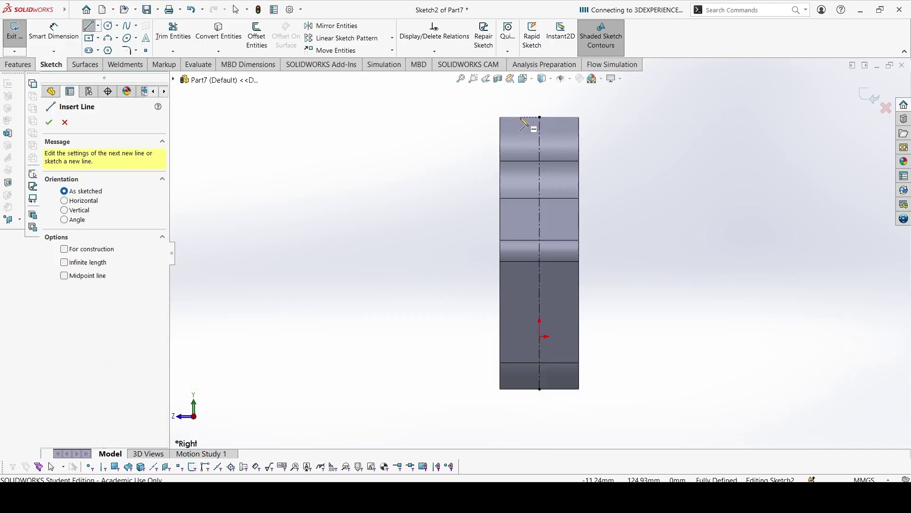
{"action": "left_click", "coordinate": [519, 117]}
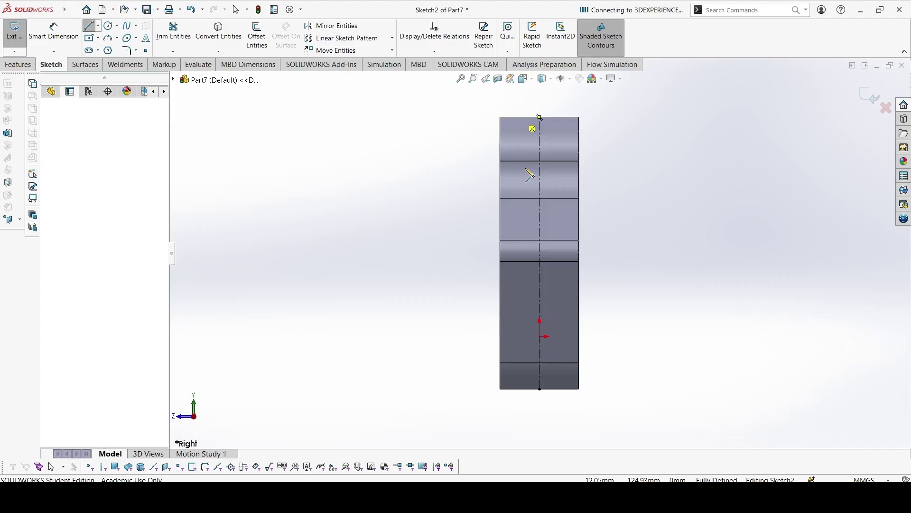
{"action": "left_click", "coordinate": [518, 214]}
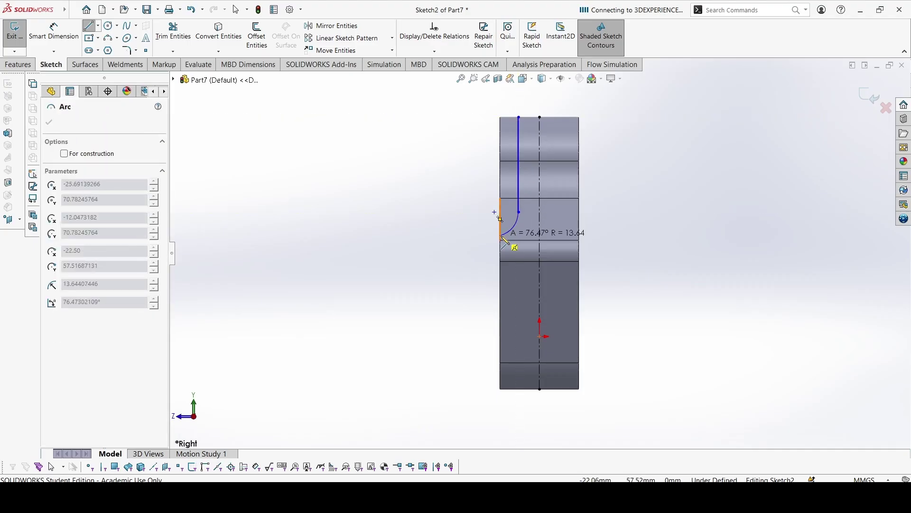
{"action": "left_click", "coordinate": [500, 235]}
{"action": "left_click", "coordinate": [501, 118]}
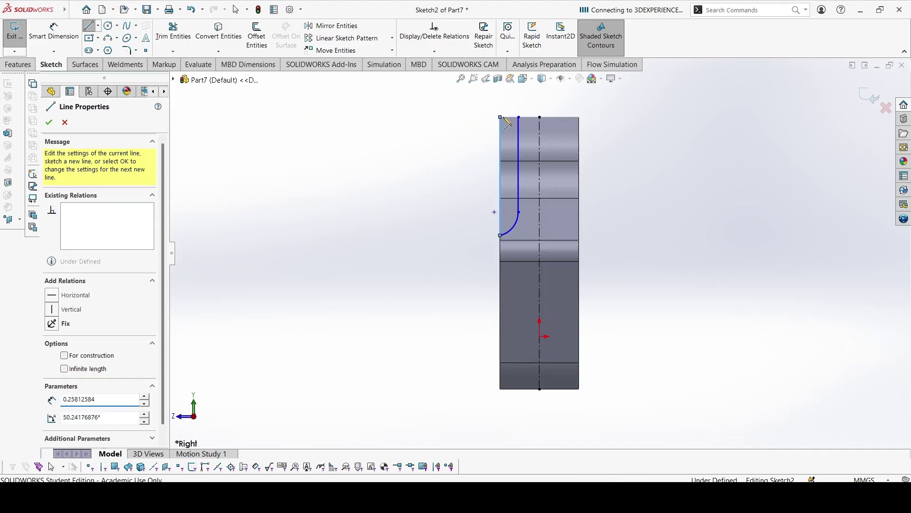
{"action": "left_click", "coordinate": [518, 117]}
{"action": "key", "text": "Escape"}
Dimension the closed profile's outer vertical line to 65 mm and its top line to 12 mm.
{"action": "right_click_drag", "start_coordinate": [470, 177], "coordinate": [453, 129]}
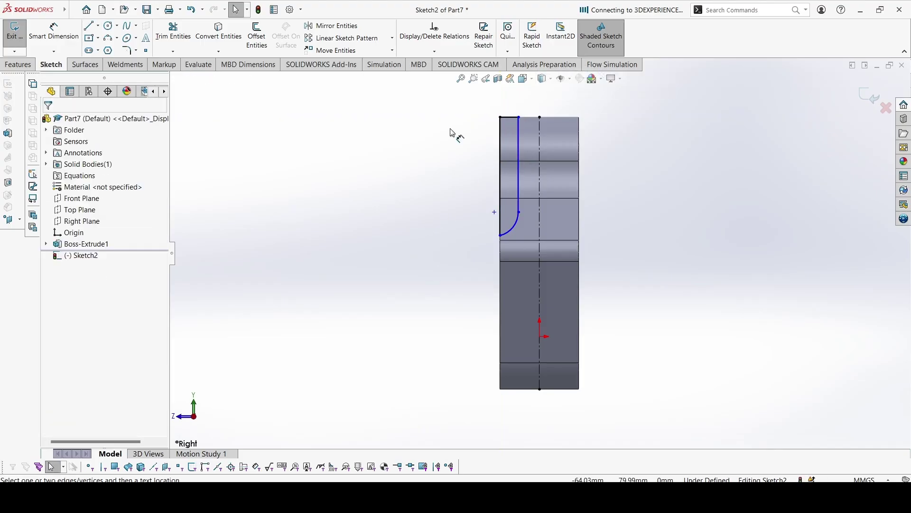
{"action": "left_click", "coordinate": [501, 178]}
{"action": "left_click", "coordinate": [440, 180]}
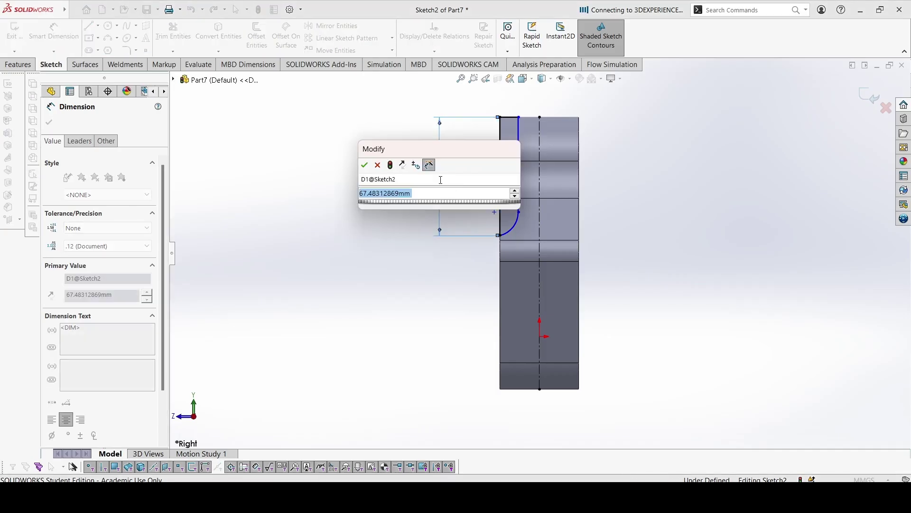
{"action": "type", "text": "65"}
{"action": "key", "text": "Return"}
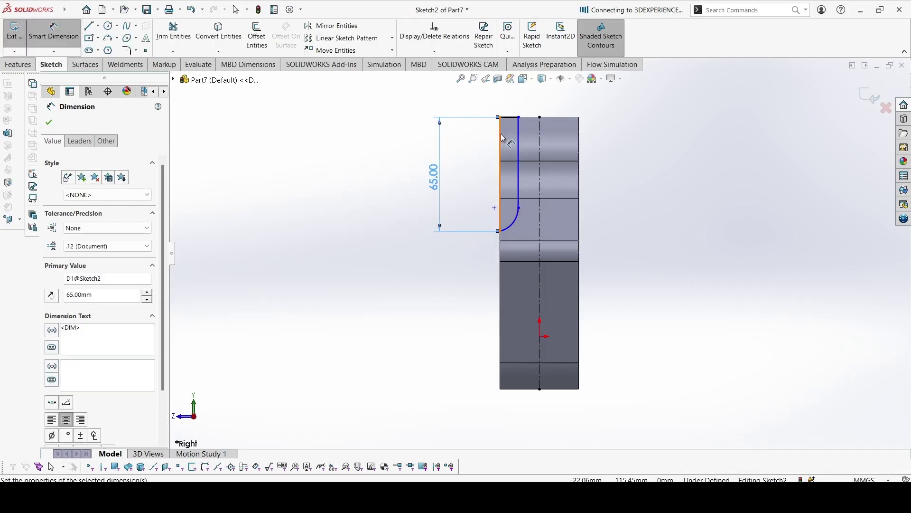
{"action": "left_click", "coordinate": [509, 118]}
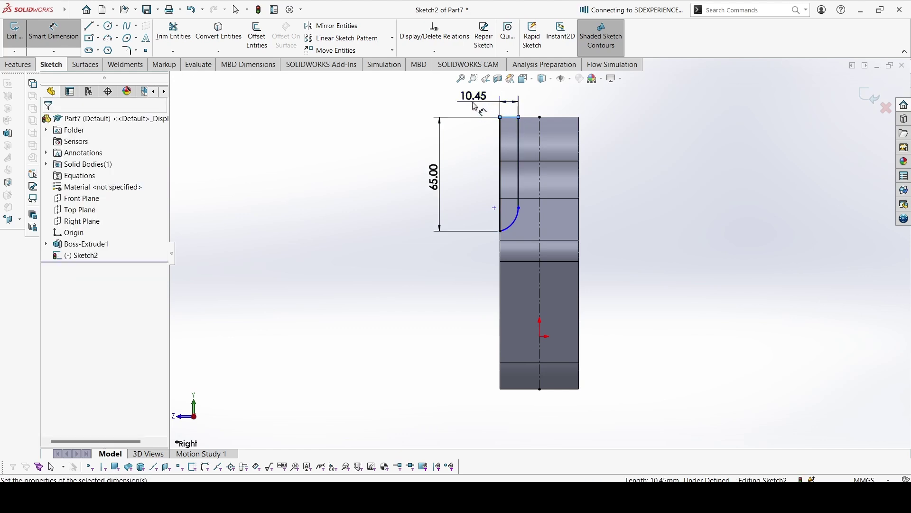
{"action": "left_click", "coordinate": [474, 102]}
{"action": "type", "text": "12"}
{"action": "key", "text": "Return"}
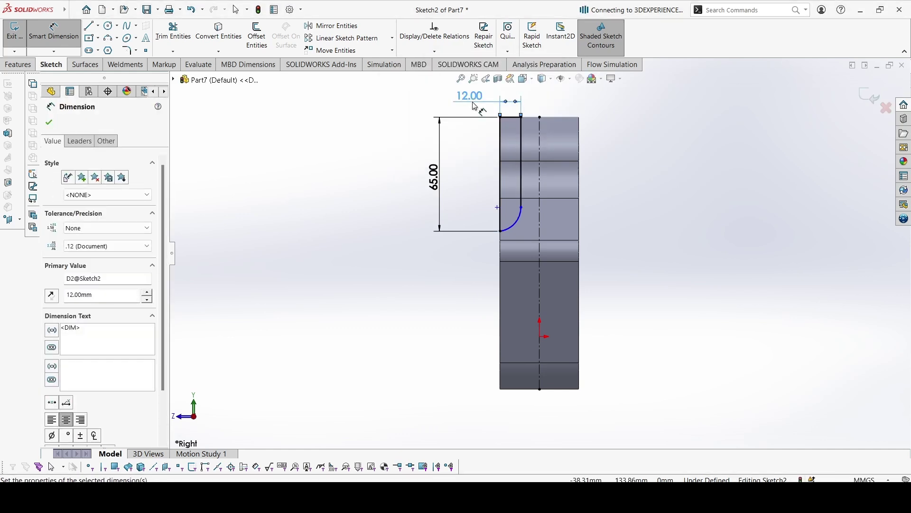
Set the profile arc's radius to 25 mm and place its dimension outside the body, below the arc.
{"action": "left_click", "coordinate": [519, 227]}
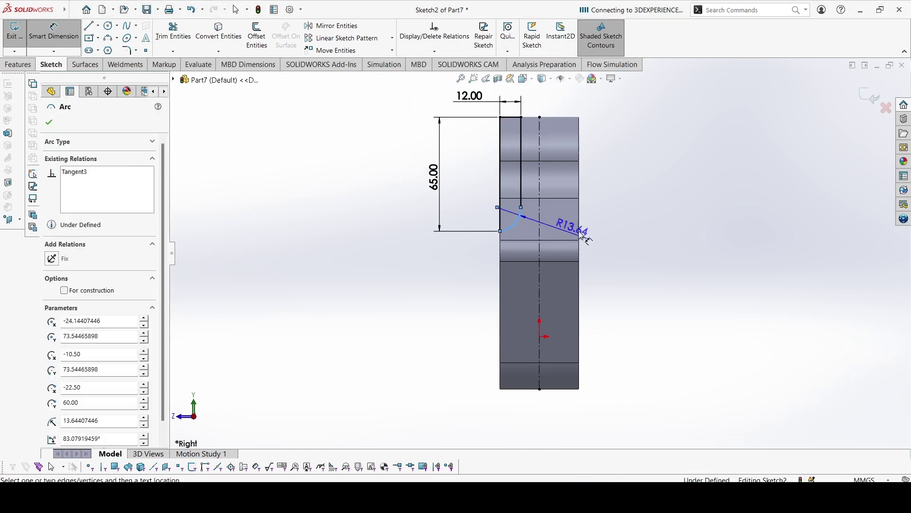
{"action": "left_click", "coordinate": [608, 256]}
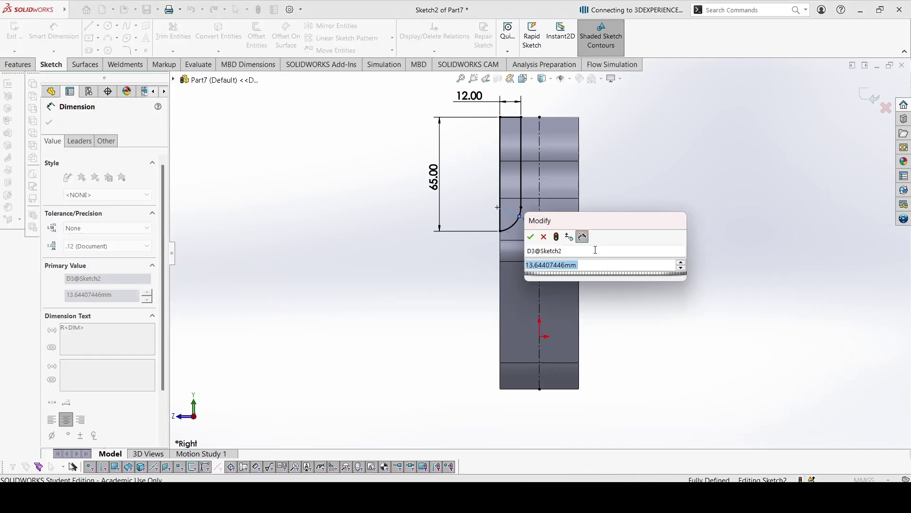
{"action": "type", "text": "25"}
{"action": "key", "text": "Return"}
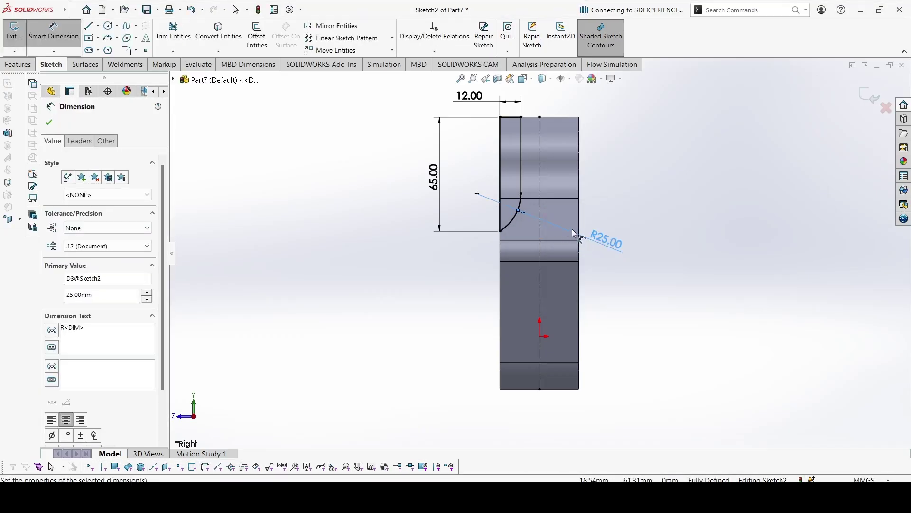
{"action": "key", "text": "Escape"}
{"action": "left_click_drag", "start_coordinate": [424, 207], "coordinate": [450, 260]}
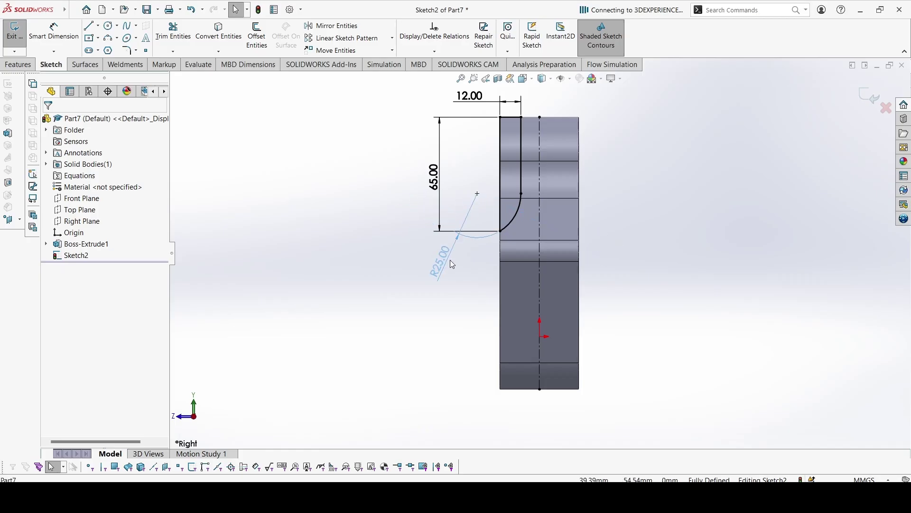
{"action": "left_click", "coordinate": [688, 182]}
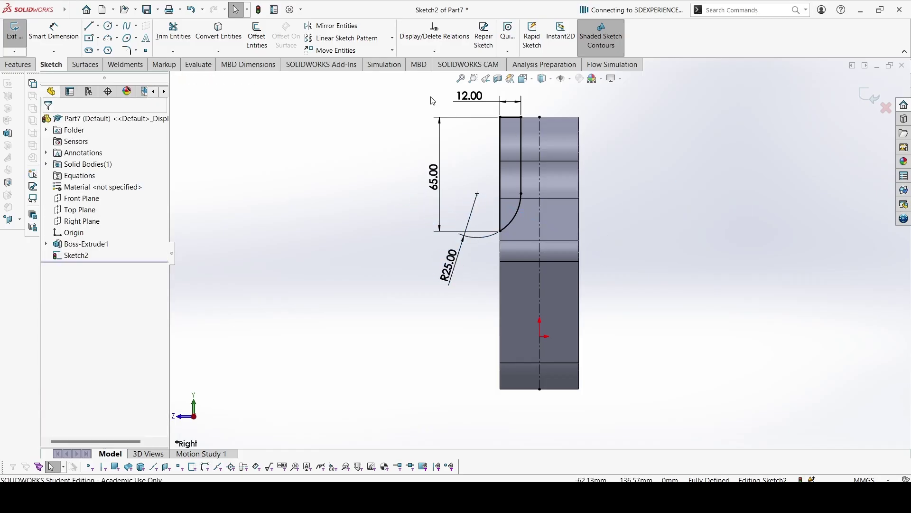
Mirror the closed profile about the vertical centerline.
{"action": "mouse_move", "coordinate": [433, 101]}
{"action": "left_mouse_down"}
{"action": "mouse_move", "coordinate": [579, 220]}
{"action": "mouse_move", "coordinate": [532, 250]}
{"action": "left_mouse_up"}
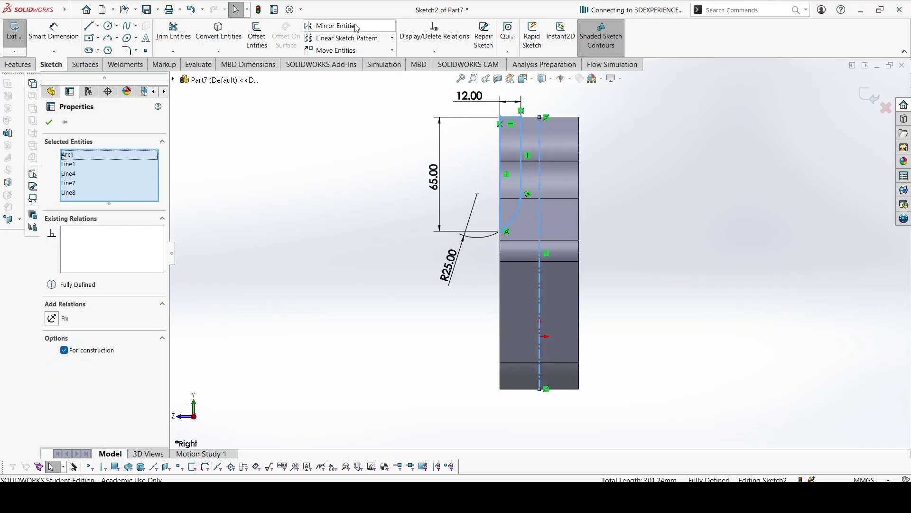
{"action": "left_click", "coordinate": [331, 26]}
{"action": "key", "text": "f"}
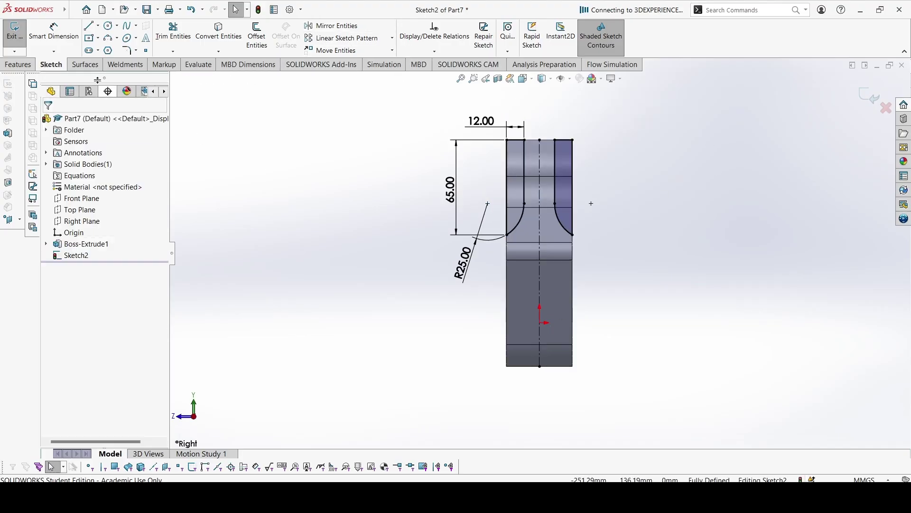
Sketch a half-slot from the centerline's lower end, about 8 mm wide, with a tangent arc of about 5.6 mm radius and a short line back to the centerline.
{"action": "left_click", "coordinate": [89, 27]}
{"action": "scroll", "coordinate": [538, 350], "scroll_direction": "down", "scroll_amount": 3}
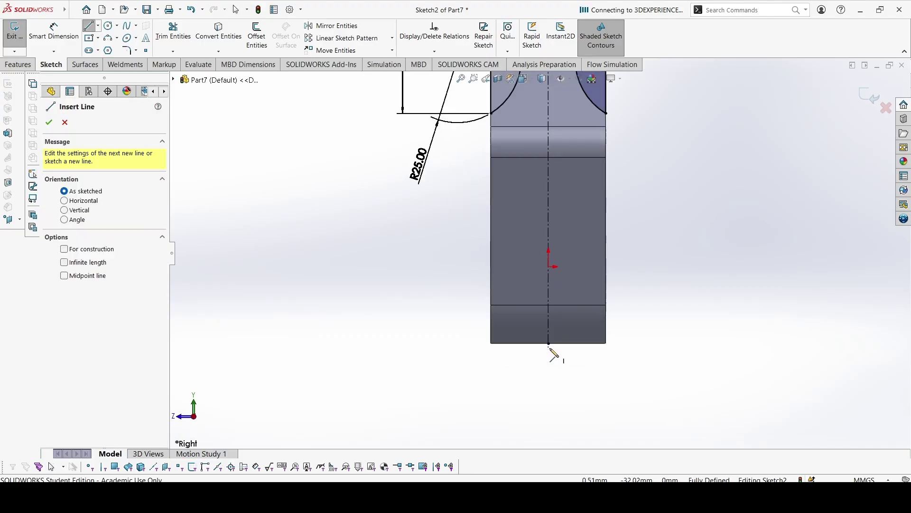
{"action": "left_click", "coordinate": [548, 343]}
{"action": "left_click", "coordinate": [528, 343]}
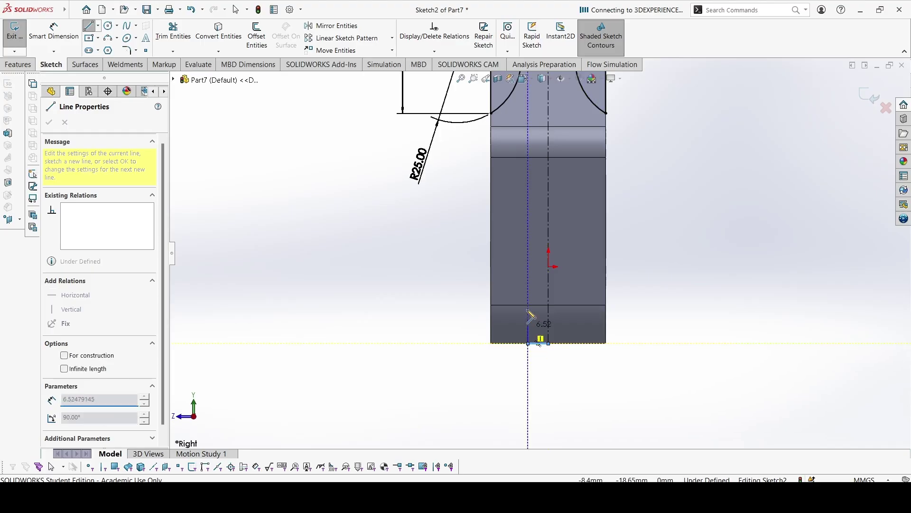
{"action": "left_click", "coordinate": [528, 158]}
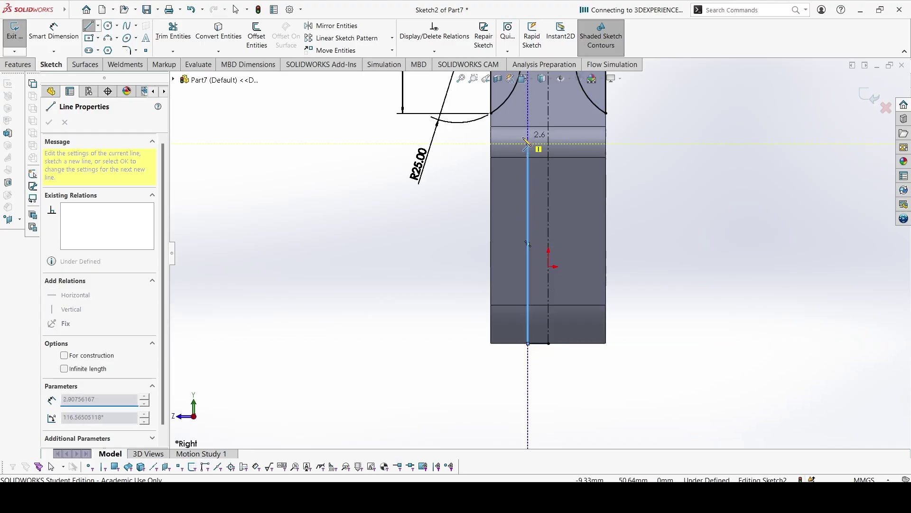
{"action": "key", "text": "a"}
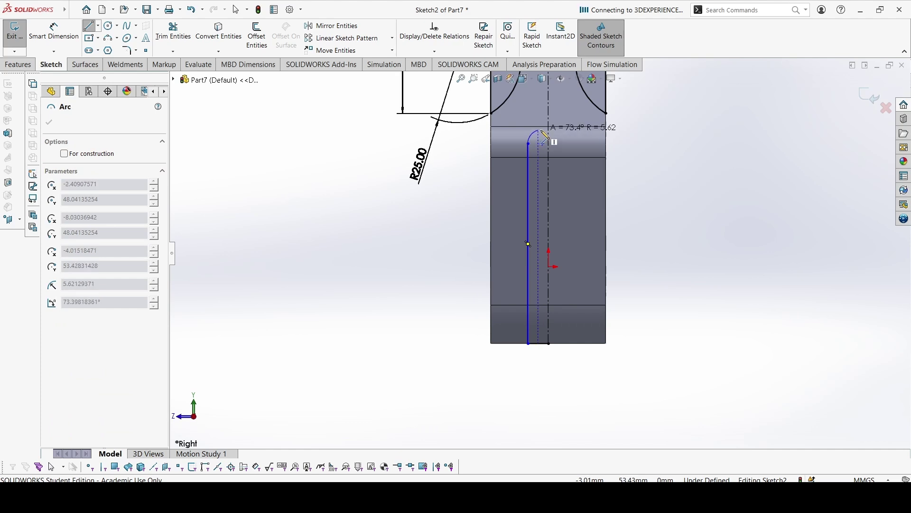
{"action": "left_click", "coordinate": [549, 130]}
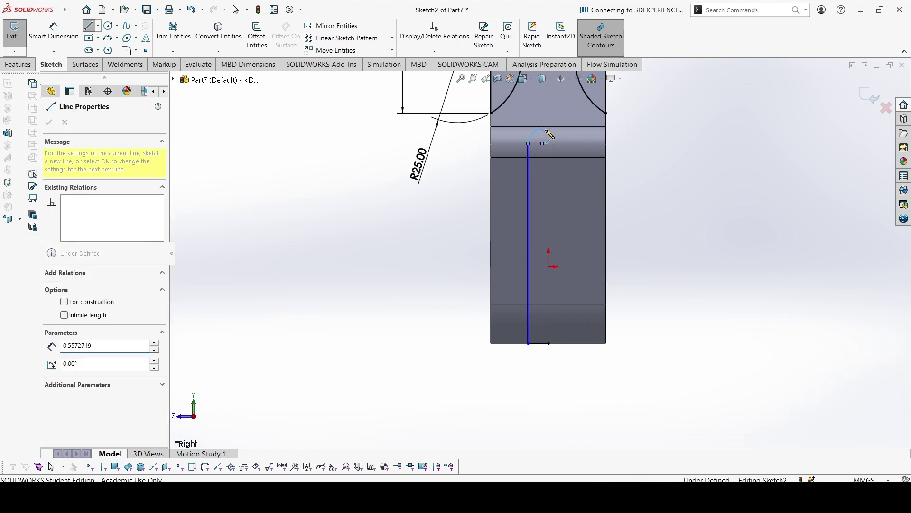
{"action": "key", "text": "Escape"}
Add a Tangent relation between the half-slot's corner arc and its short upper horizontal line.
{"action": "scroll", "coordinate": [561, 142], "scroll_direction": "down", "scroll_amount": 4}
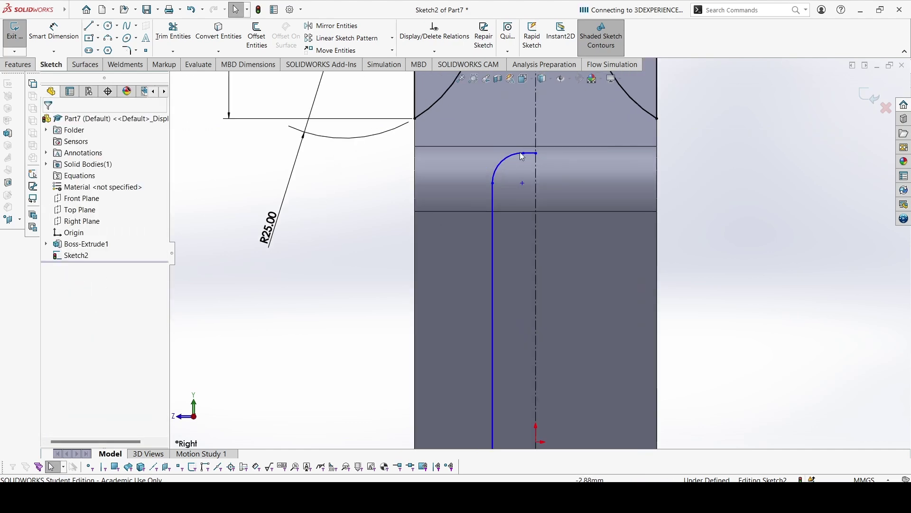
{"action": "left_click", "coordinate": [507, 160]}
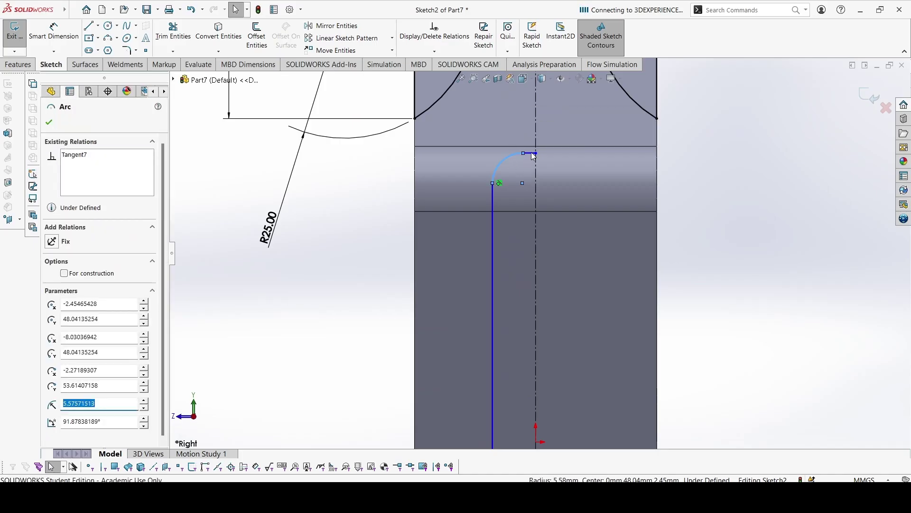
{"action": "left_click", "coordinate": [531, 154], "text": "ctrl"}
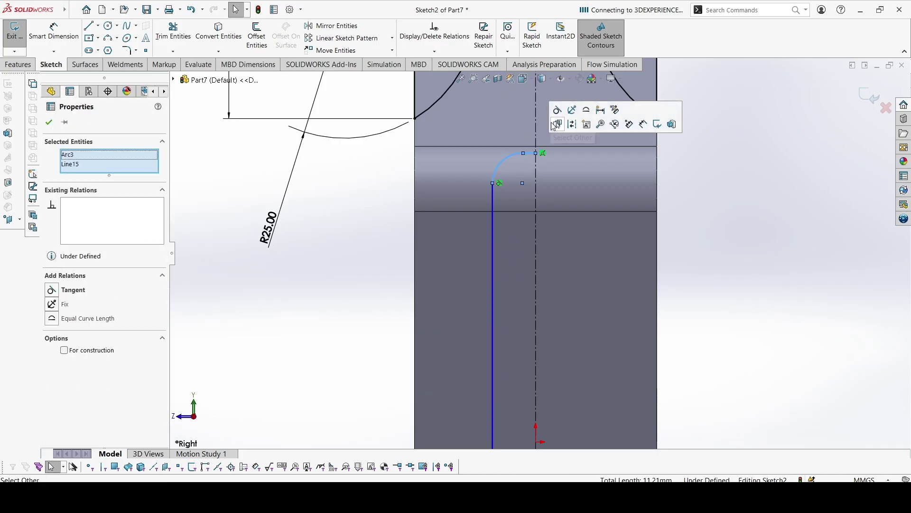
{"action": "left_click", "coordinate": [692, 185]}
{"action": "scroll", "coordinate": [515, 302], "scroll_direction": "up", "scroll_amount": 4}
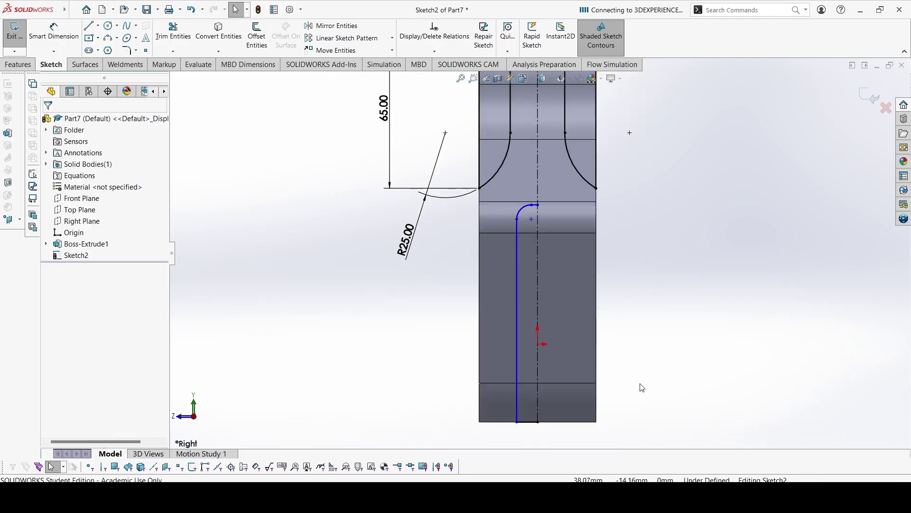
Dimension the half-slot's full width symmetrically across the centerline as 25 mm, placing the dimension beside the body's lower end.
{"action": "right_click_drag", "start_coordinate": [672, 328], "coordinate": [687, 235]}
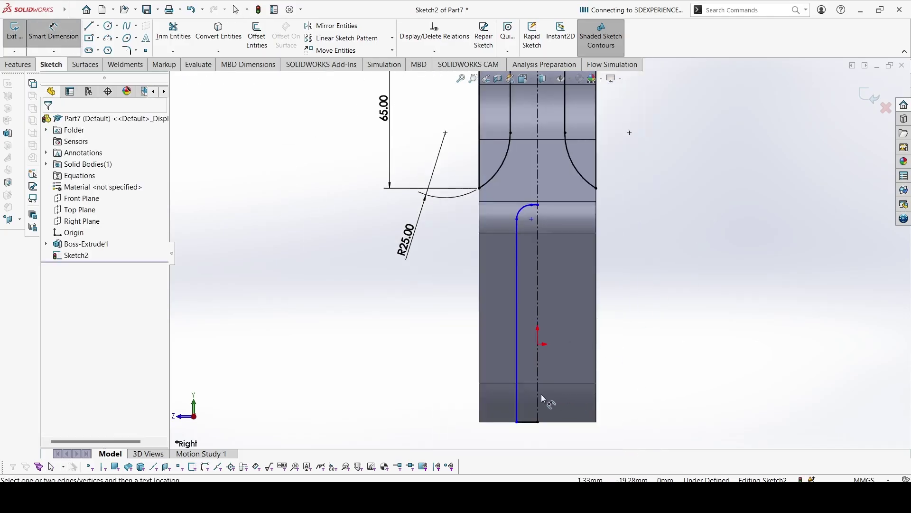
{"action": "scroll", "coordinate": [523, 397], "scroll_direction": "down", "scroll_amount": 2}
{"action": "left_click", "coordinate": [519, 389]}
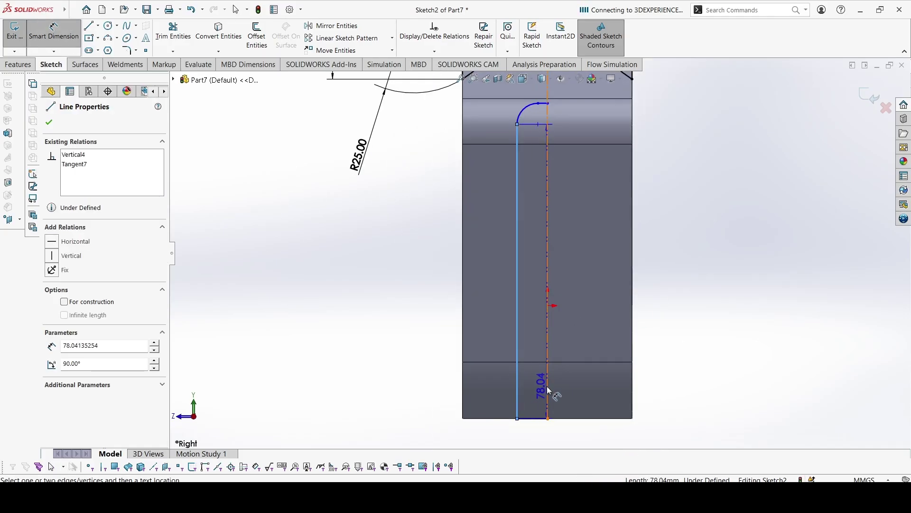
{"action": "left_click", "coordinate": [548, 387]}
{"action": "left_click", "coordinate": [662, 389]}
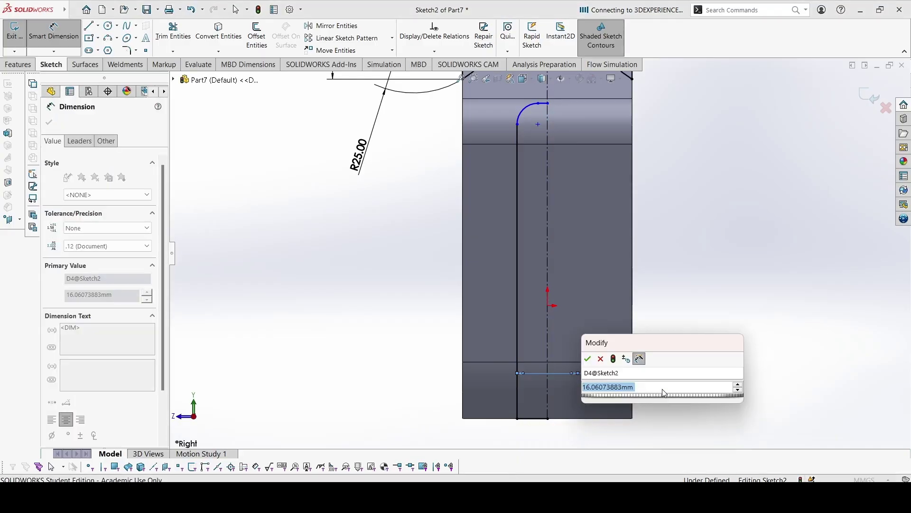
{"action": "type", "text": "15"}
{"action": "key", "text": "Return"}
{"action": "type", "text": "25"}
{"action": "key", "text": "Return"}
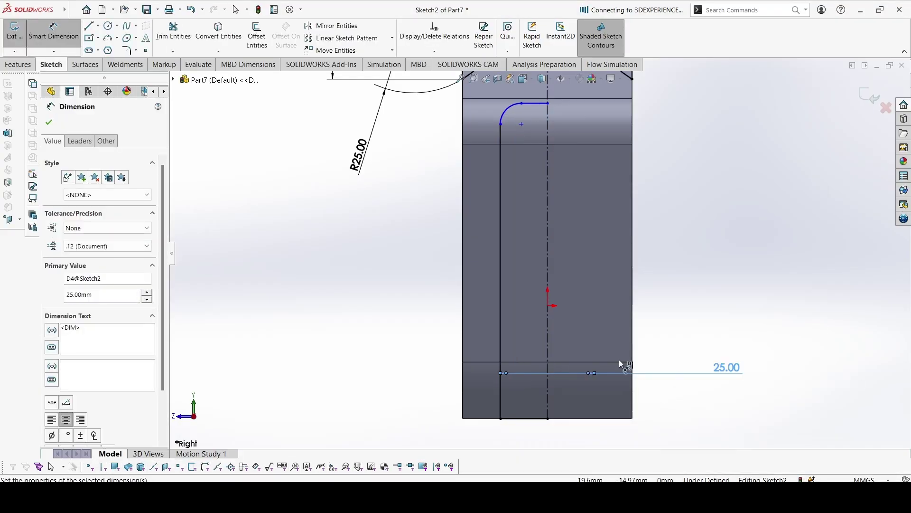
Dimension the height between the half-slot's short upper line and its bottom line as 92 mm, outside the body.
{"action": "scroll", "coordinate": [527, 227], "scroll_direction": "up", "scroll_amount": 3}
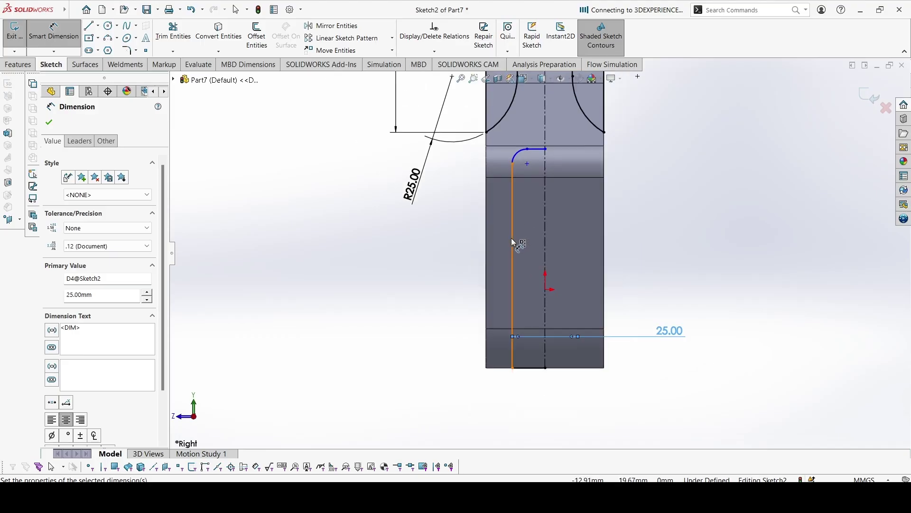
{"action": "left_click", "coordinate": [533, 151]}
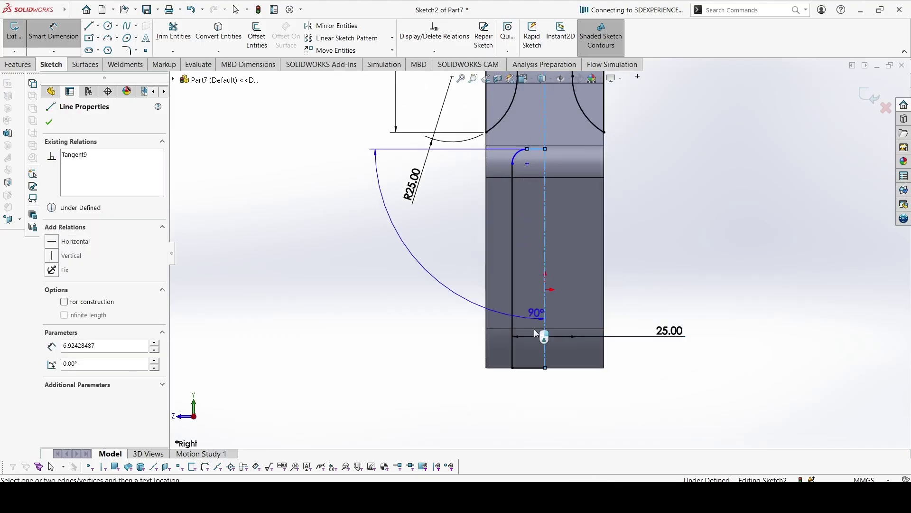
{"action": "left_click", "coordinate": [535, 367]}
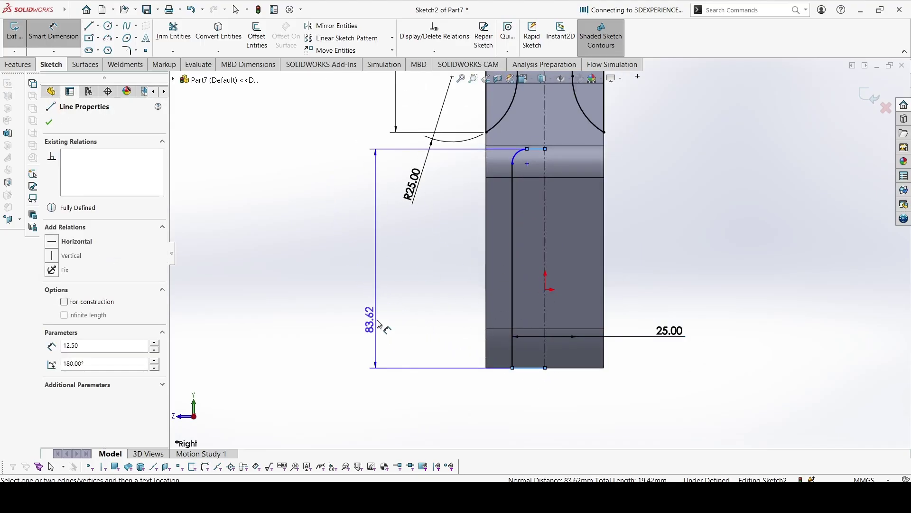
{"action": "left_click", "coordinate": [381, 323]}
{"action": "type", "text": "92"}
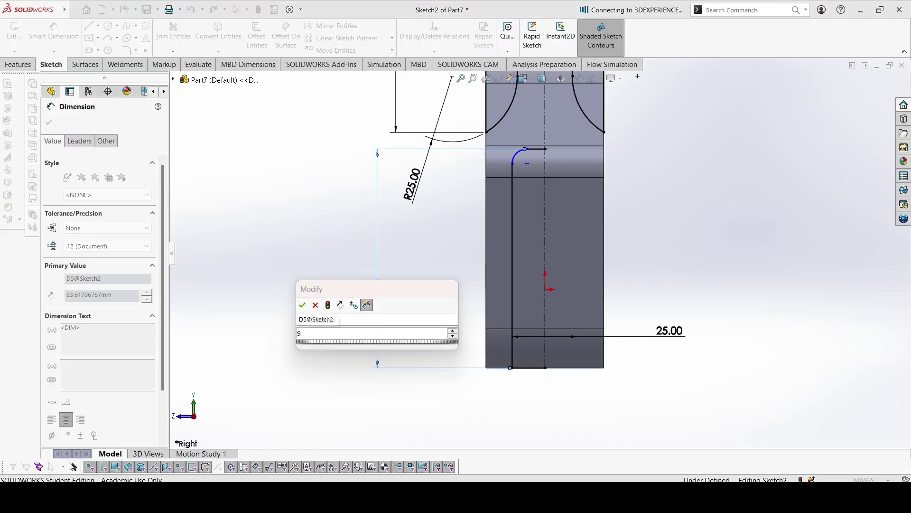
{"action": "key", "text": "Return"}
Set the half-slot's corner arc radius to 10 mm and move its dimension outside the body, beside the arc.
{"action": "left_click", "coordinate": [522, 138]}
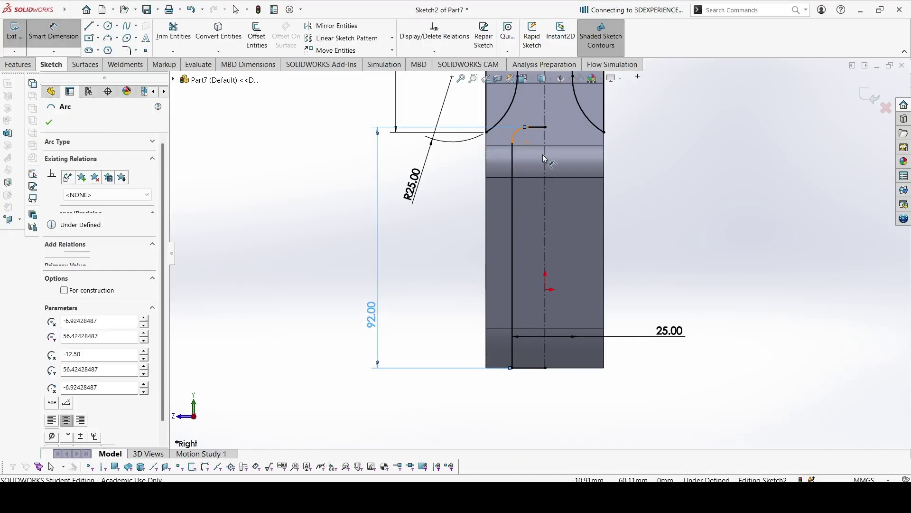
{"action": "left_click", "coordinate": [571, 169]}
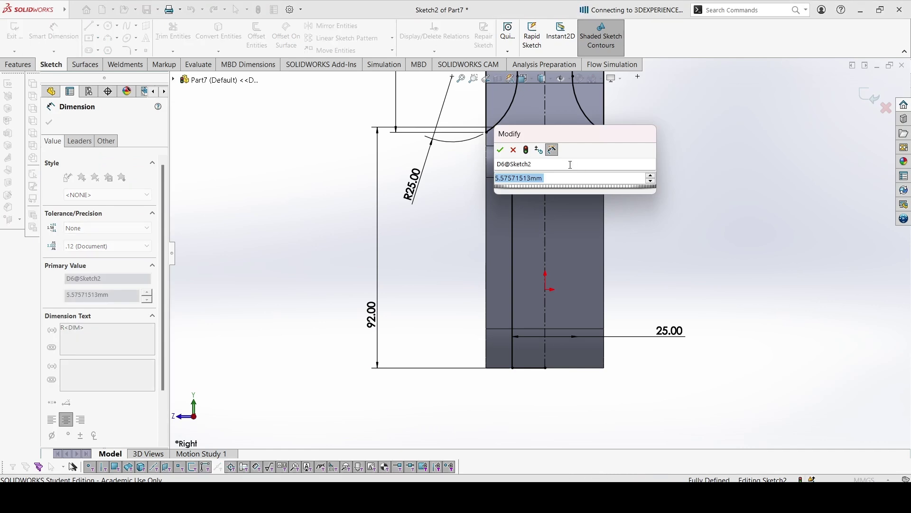
{"action": "type", "text": "10"}
{"action": "key", "text": "Return"}
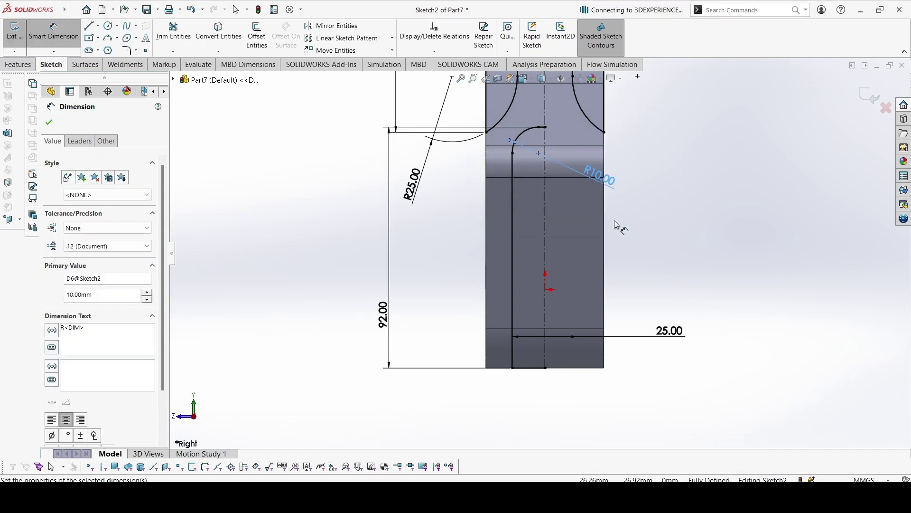
{"action": "key", "text": "Escape"}
{"action": "left_click_drag", "start_coordinate": [602, 181], "coordinate": [335, 150]}
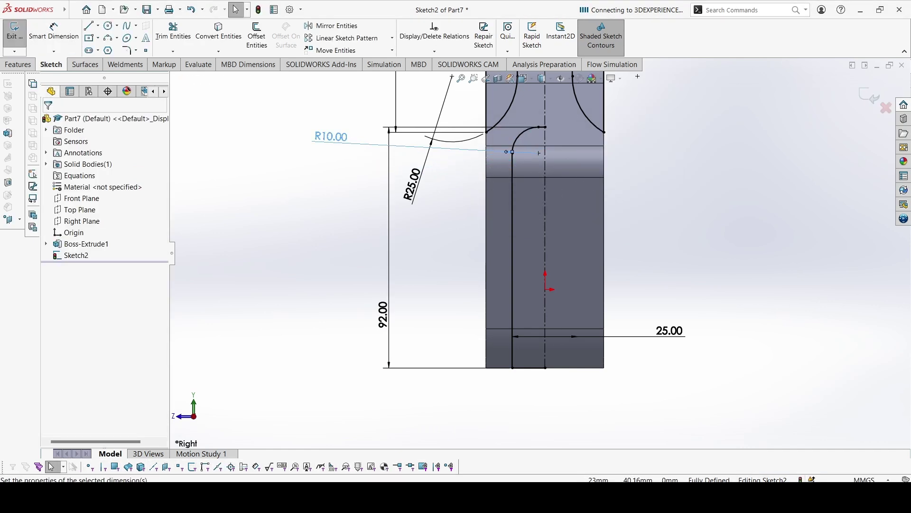
Mirror the half-slot's lines and corner arc about the vertical centerline.
{"action": "left_click", "coordinate": [505, 122]}
{"action": "left_click", "coordinate": [512, 121]}
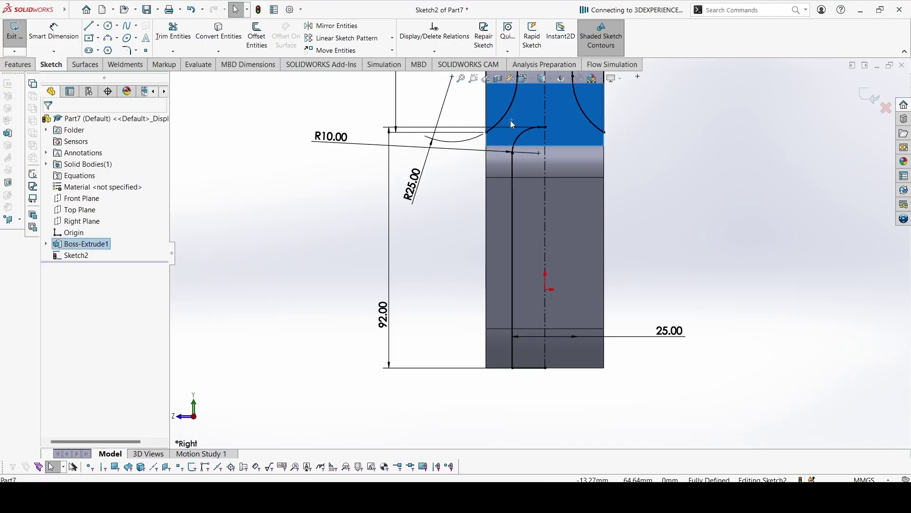
{"action": "left_click", "coordinate": [392, 120]}
{"action": "left_click_drag", "start_coordinate": [511, 117], "coordinate": [578, 397]}
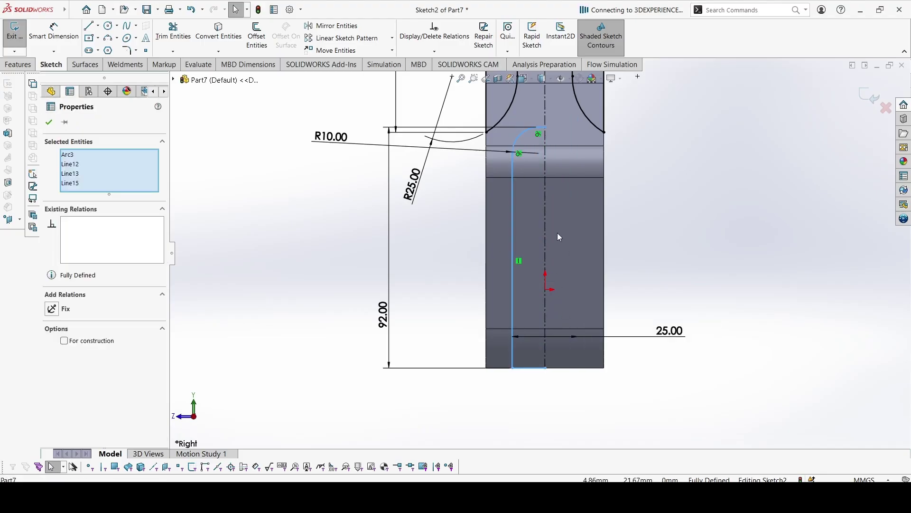
{"action": "left_click", "coordinate": [546, 227], "text": "ctrl"}
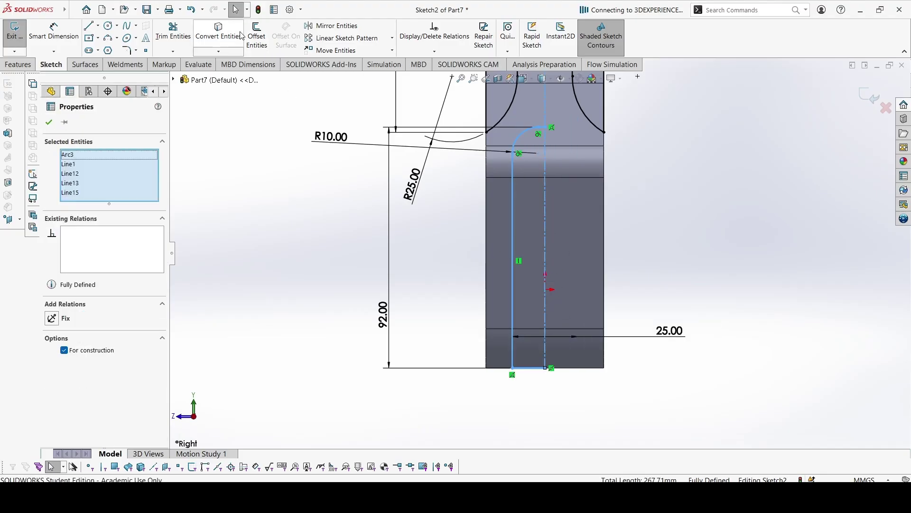
{"action": "left_click", "coordinate": [326, 29]}
Cut the side profiles and the slot out of the body with an Extruded Cut set to Through All - Both.
{"action": "scroll", "coordinate": [629, 256], "scroll_direction": "up", "scroll_amount": 3}
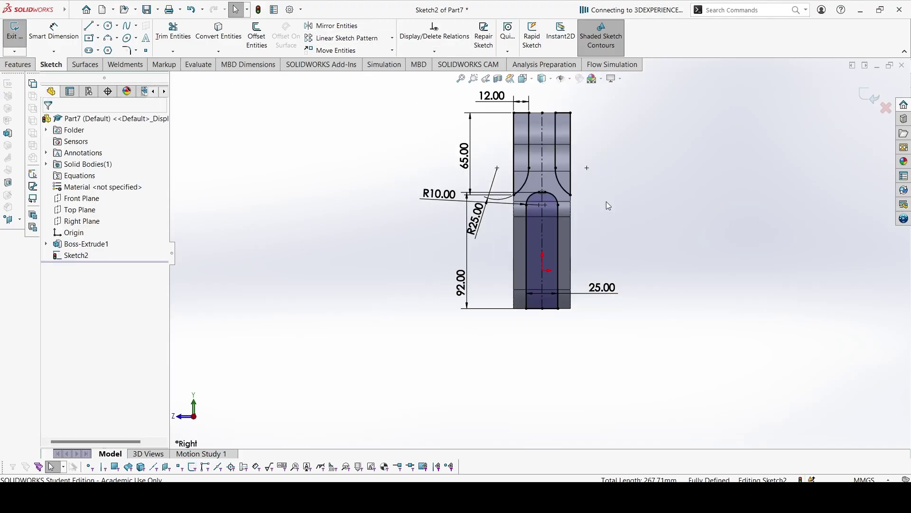
{"action": "scroll", "coordinate": [580, 194], "scroll_direction": "down", "scroll_amount": 2}
{"action": "left_click", "coordinate": [19, 64]}
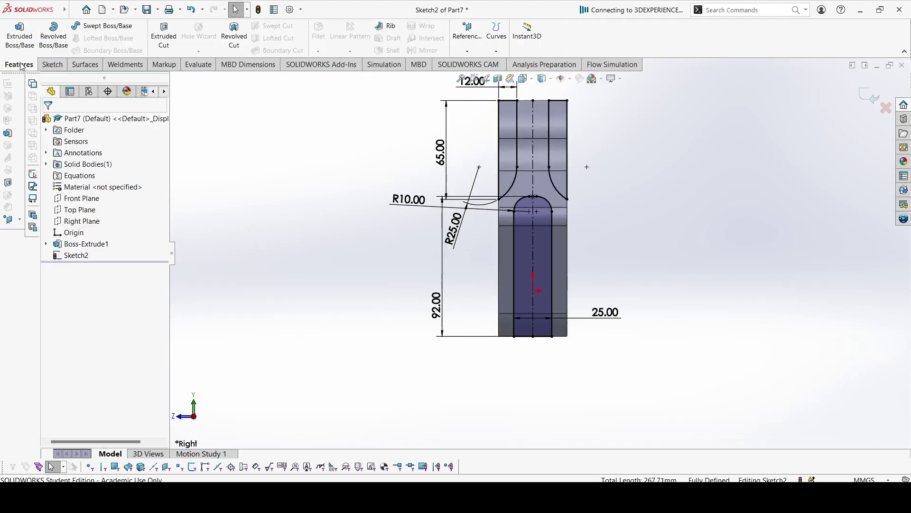
{"action": "left_click", "coordinate": [159, 36]}
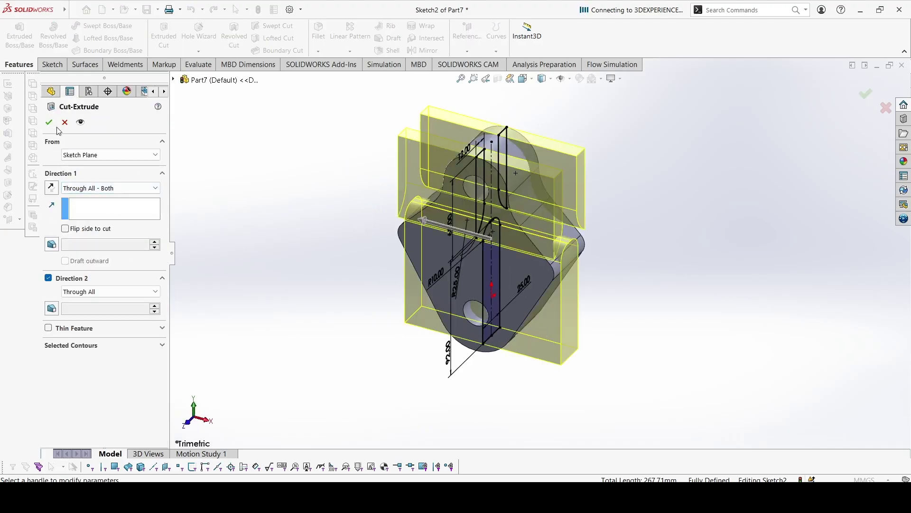
{"action": "key", "text": "Return"}
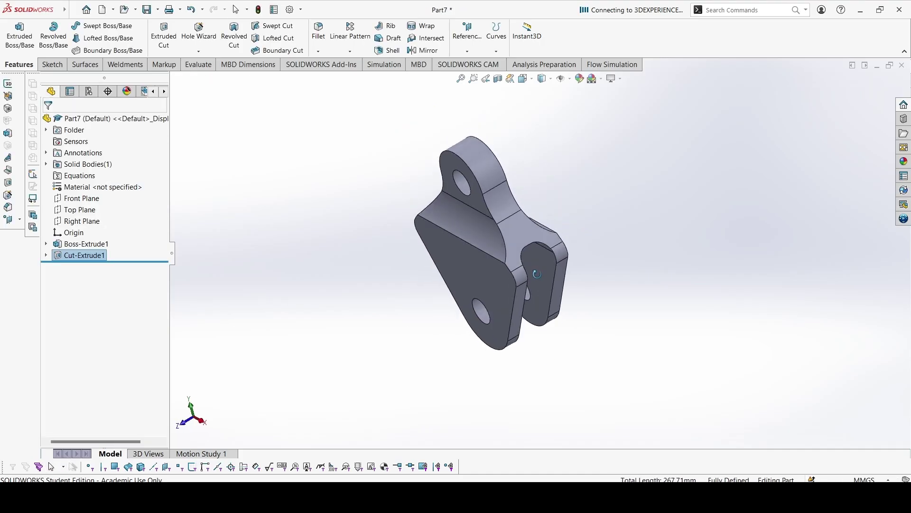
Set up a 5 mm by 45° chamfer on the front circular edges of the upper and lower holes.
{"action": "left_click", "coordinate": [318, 51]}
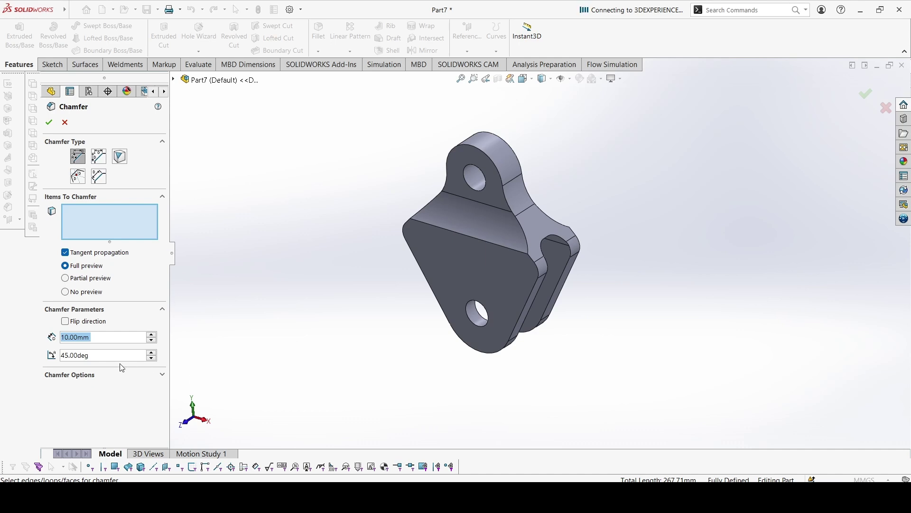
{"action": "type", "text": "5"}
{"action": "key", "text": "Return"}
{"action": "left_click", "coordinate": [468, 183]}
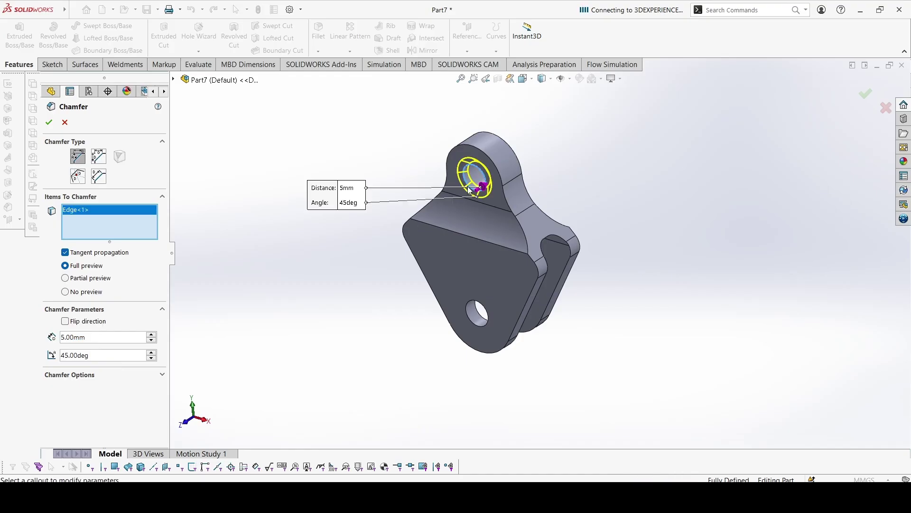
{"action": "left_click", "coordinate": [471, 303]}
Add the rear outer edges of the upper and lower holes to the chamfer and apply it to all four edges.
{"action": "middle_click_drag", "start_coordinate": [500, 279], "coordinate": [450, 293]}
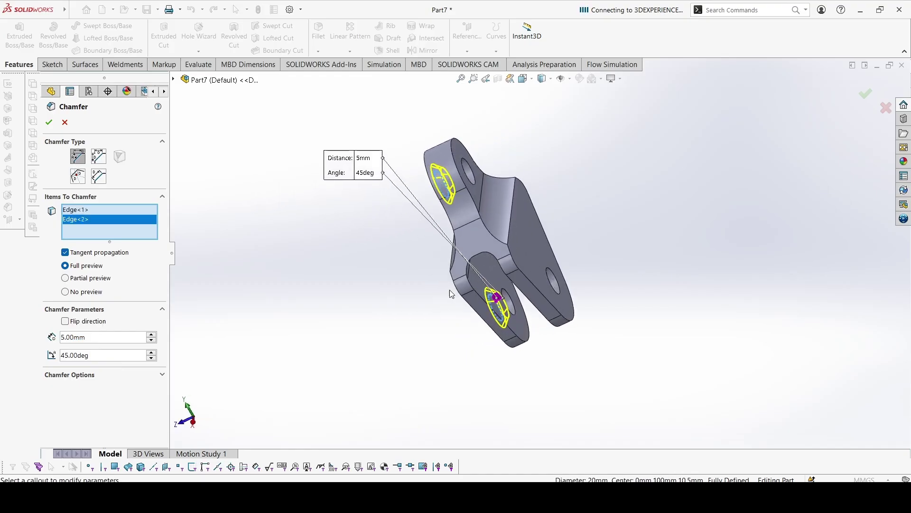
{"action": "left_click", "coordinate": [476, 179]}
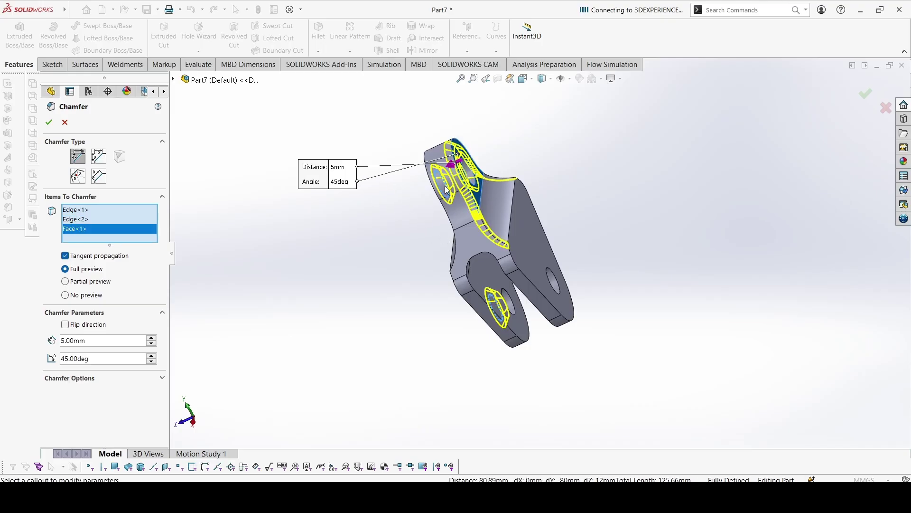
{"action": "key", "text": "Delete"}
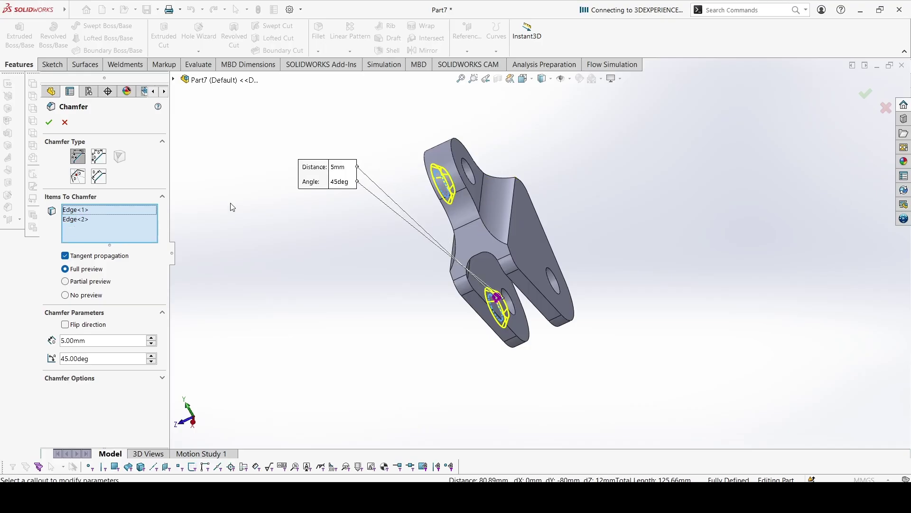
{"action": "scroll", "coordinate": [507, 166], "scroll_direction": "down", "scroll_amount": 2}
{"action": "left_click", "coordinate": [463, 192]}
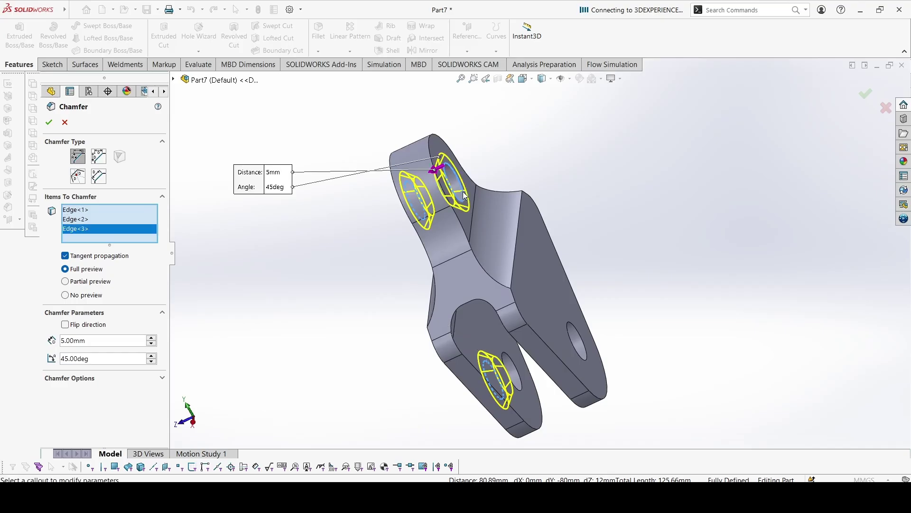
{"action": "left_click", "coordinate": [577, 328]}
{"action": "middle_click_drag", "start_coordinate": [537, 350], "coordinate": [563, 294]}
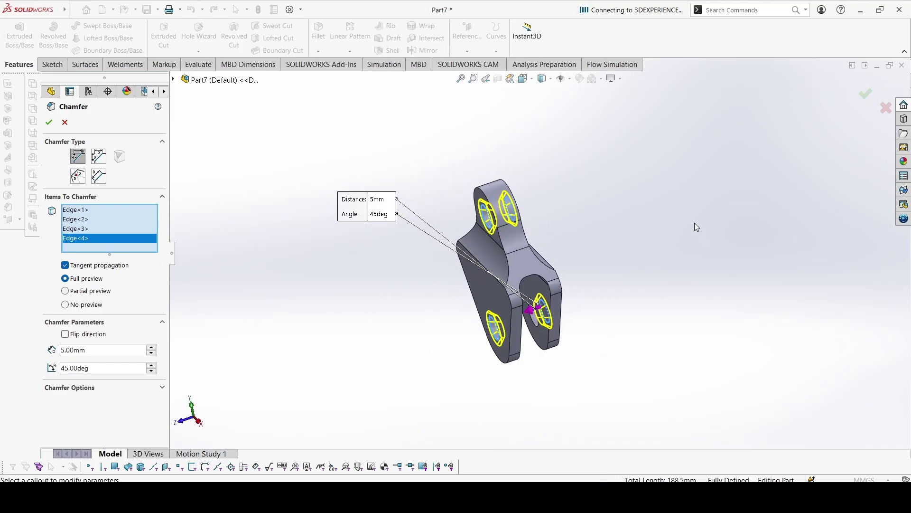
{"action": "left_click", "coordinate": [872, 97]}
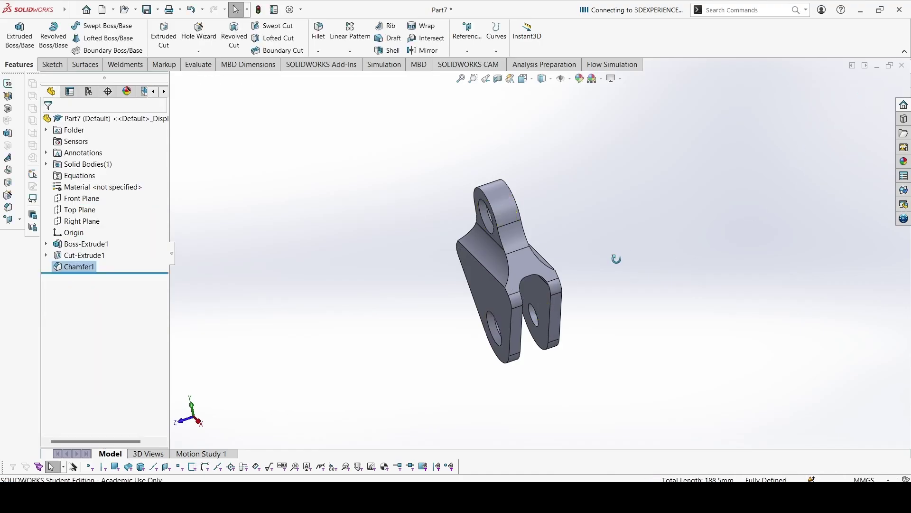
Apply the Ti-8Mn annealed sheet (SS) material from Titanium Alloys to the part.
{"action": "middle_click_drag", "start_coordinate": [616, 259], "coordinate": [650, 260]}
{"action": "right_click", "coordinate": [97, 187]}
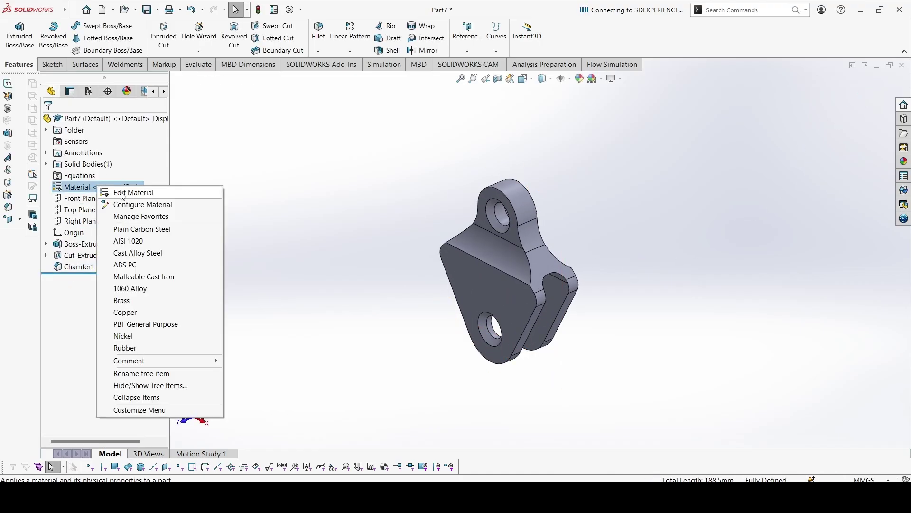
{"action": "left_click", "coordinate": [120, 194]}
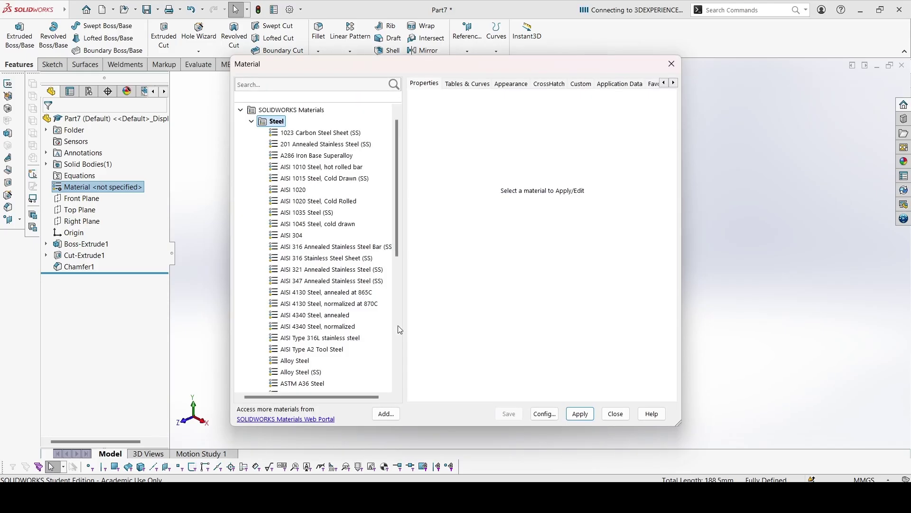
{"action": "scroll", "coordinate": [330, 267], "scroll_direction": "down", "scroll_amount": 7}
{"action": "scroll", "coordinate": [328, 266], "scroll_direction": "up", "scroll_amount": 2}
{"action": "scroll", "coordinate": [302, 281], "scroll_direction": "down", "scroll_amount": 3}
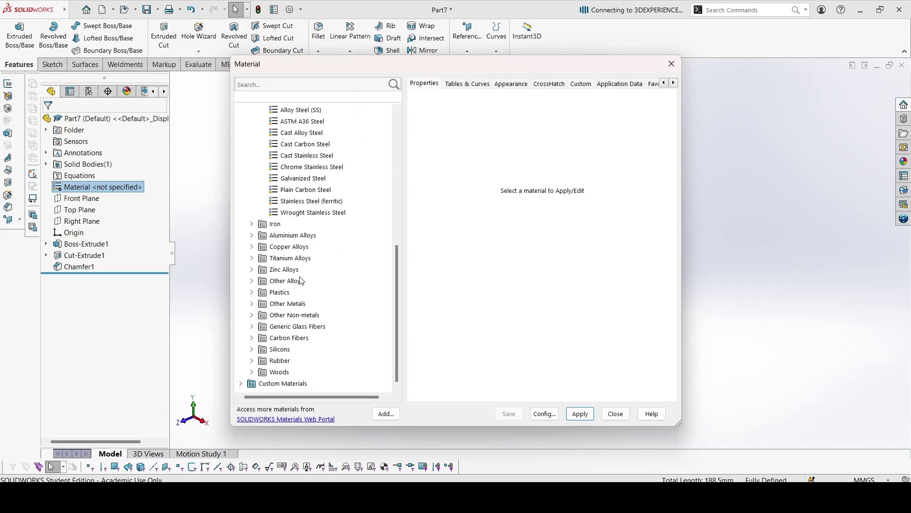
{"action": "left_click", "coordinate": [253, 259]}
{"action": "scroll", "coordinate": [276, 252], "scroll_direction": "down", "scroll_amount": 4}
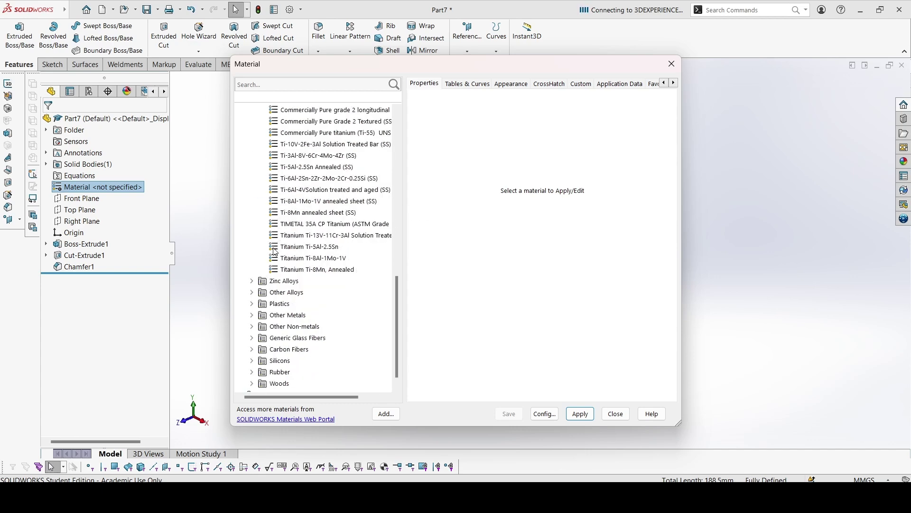
{"action": "left_click", "coordinate": [291, 213]}
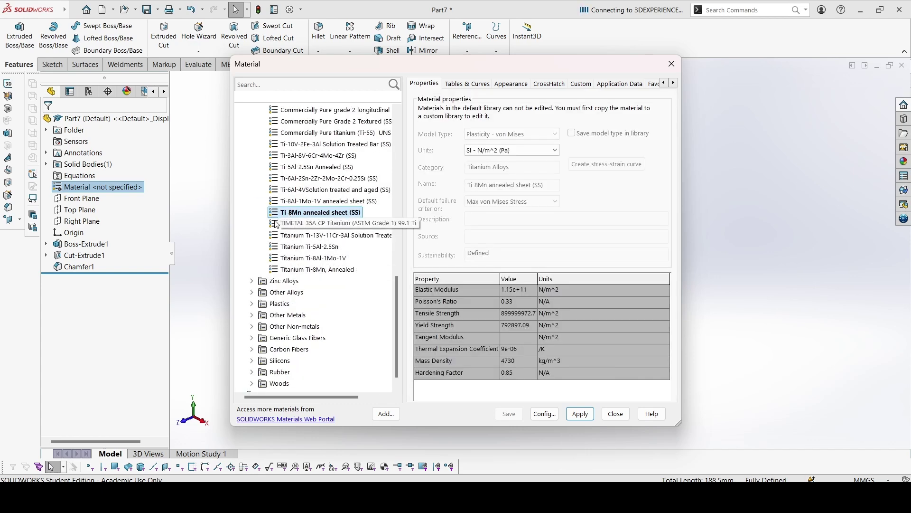
{"action": "left_click", "coordinate": [585, 417]}
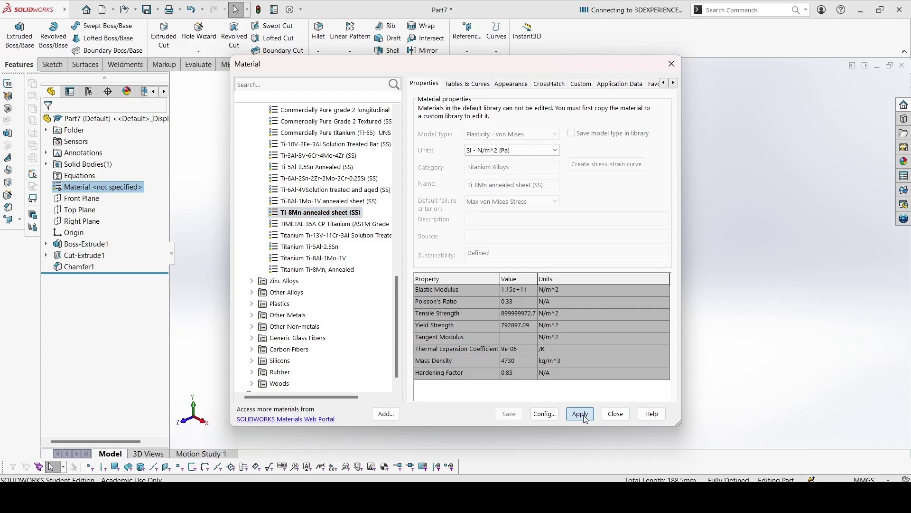
{"action": "left_click", "coordinate": [616, 414]}
Evaluate the part's mass properties and compare the mass with the Section E Problem 2 solution in the practice package PDF in the browser.
{"action": "left_click", "coordinate": [197, 65]}
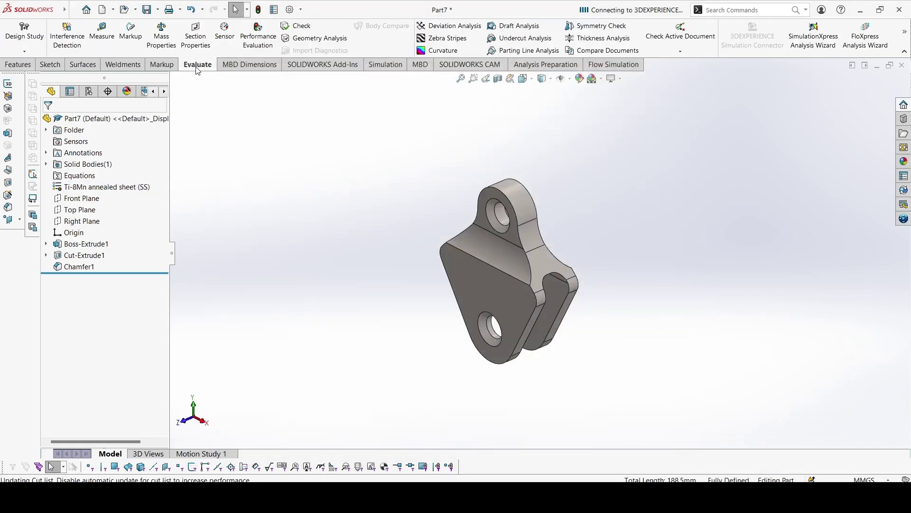
{"action": "left_click", "coordinate": [161, 36]}
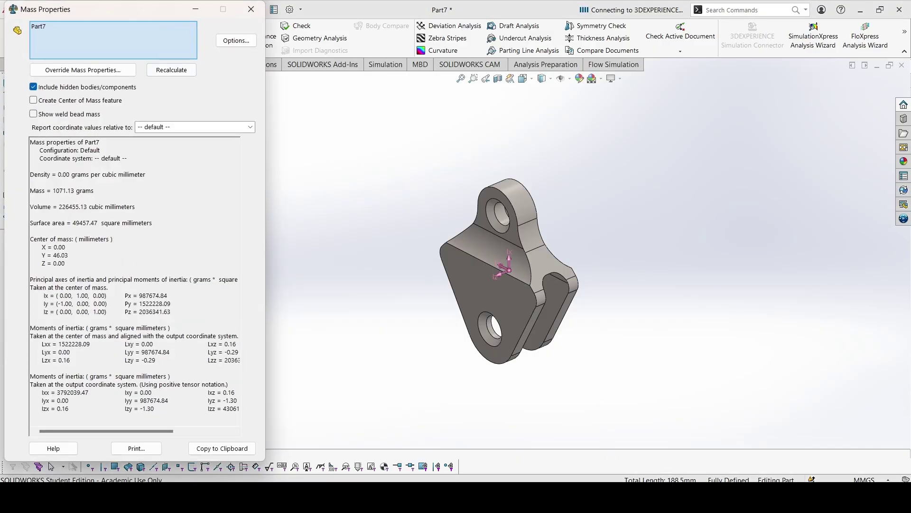
{"action": "left_click", "coordinate": [574, 497]}
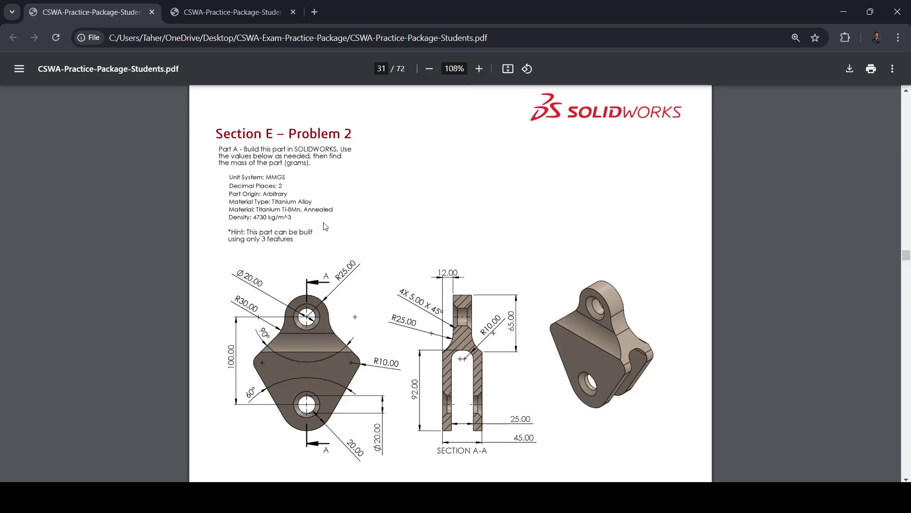
{"action": "left_click", "coordinate": [247, 12]}
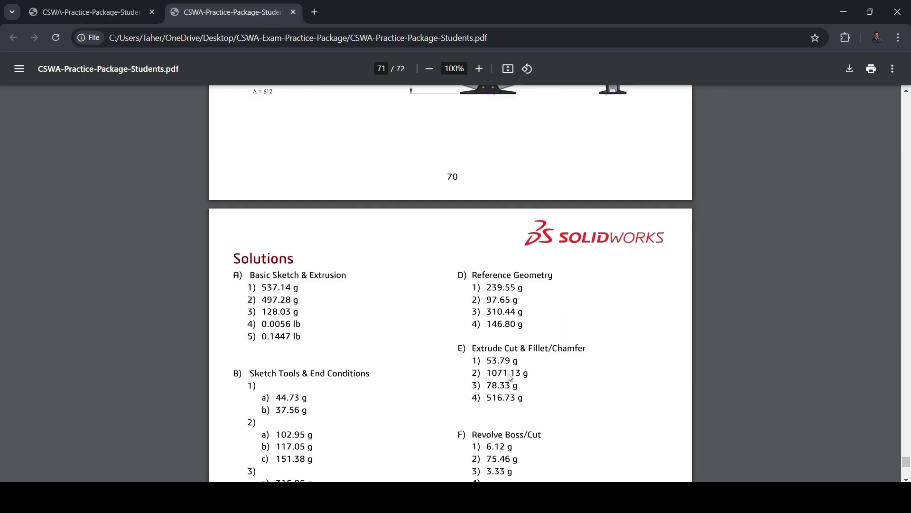
{"action": "left_click", "coordinate": [574, 497]}
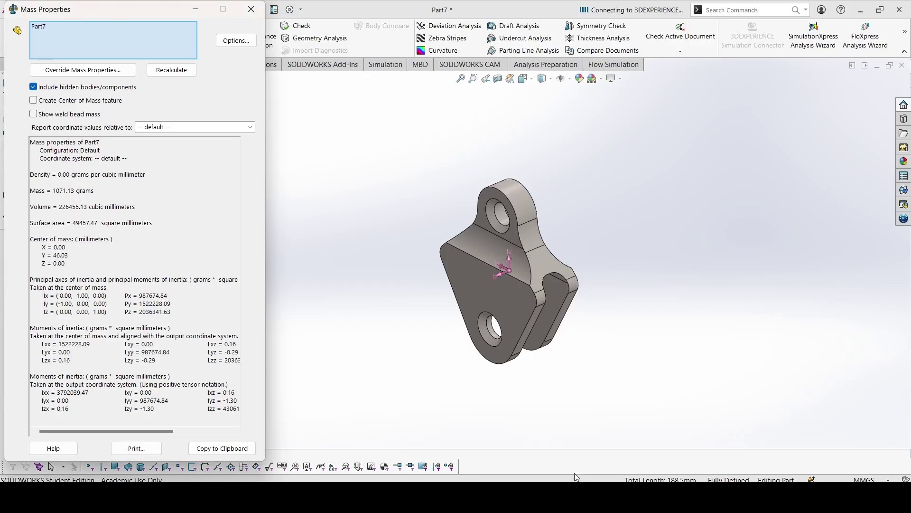
{"action": "left_click", "coordinate": [251, 9]}
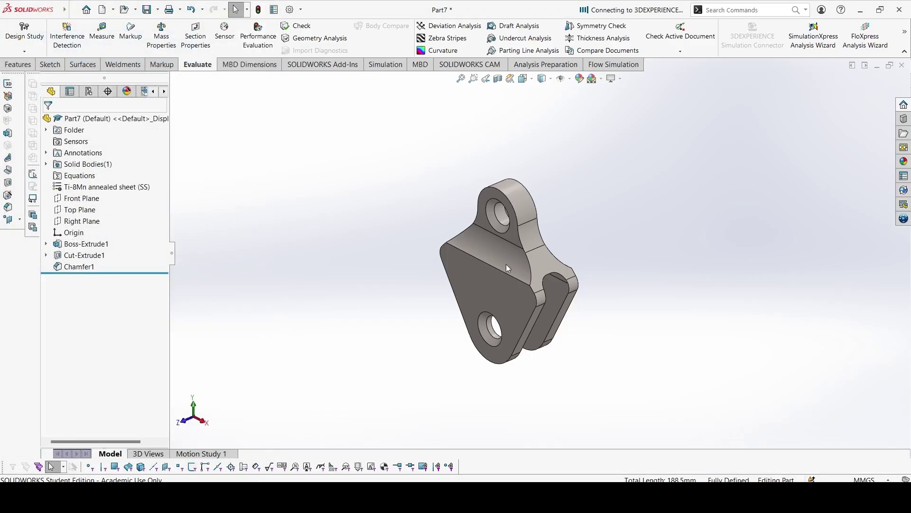